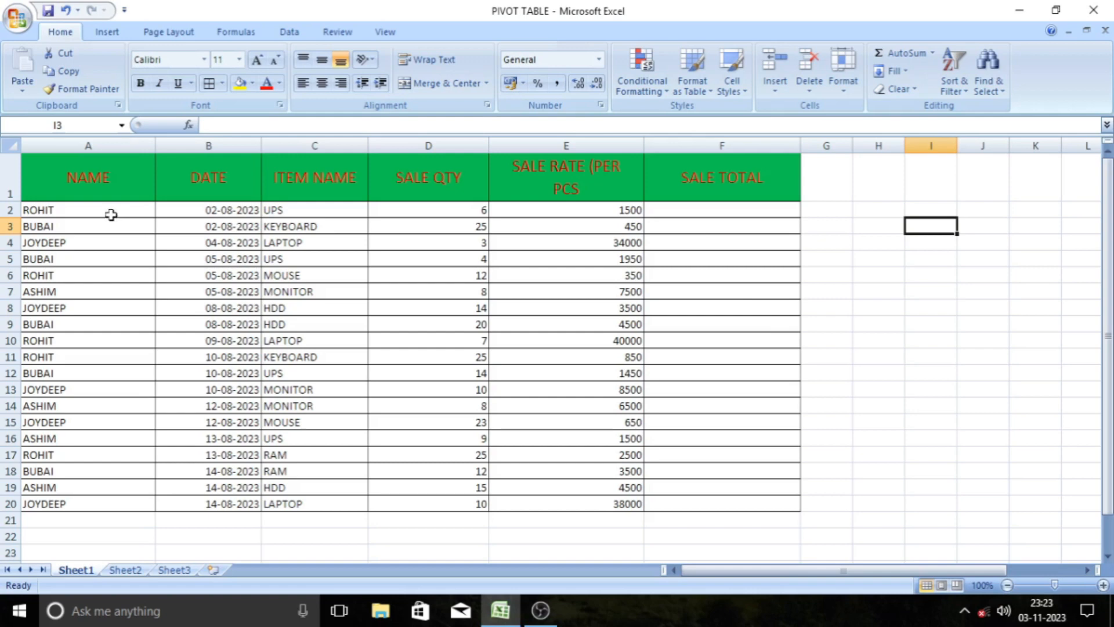
Examine the sales table's name, date, item name, sale quantity, rate and total columns.
left_click_drag(116, 214, 118, 499)
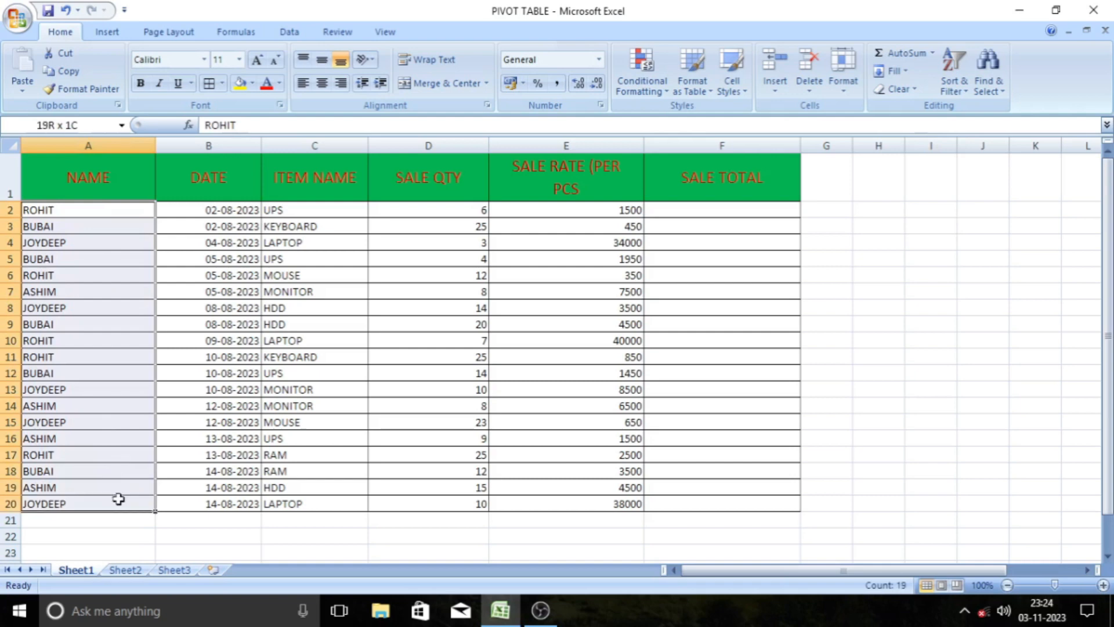
left_click(118, 500)
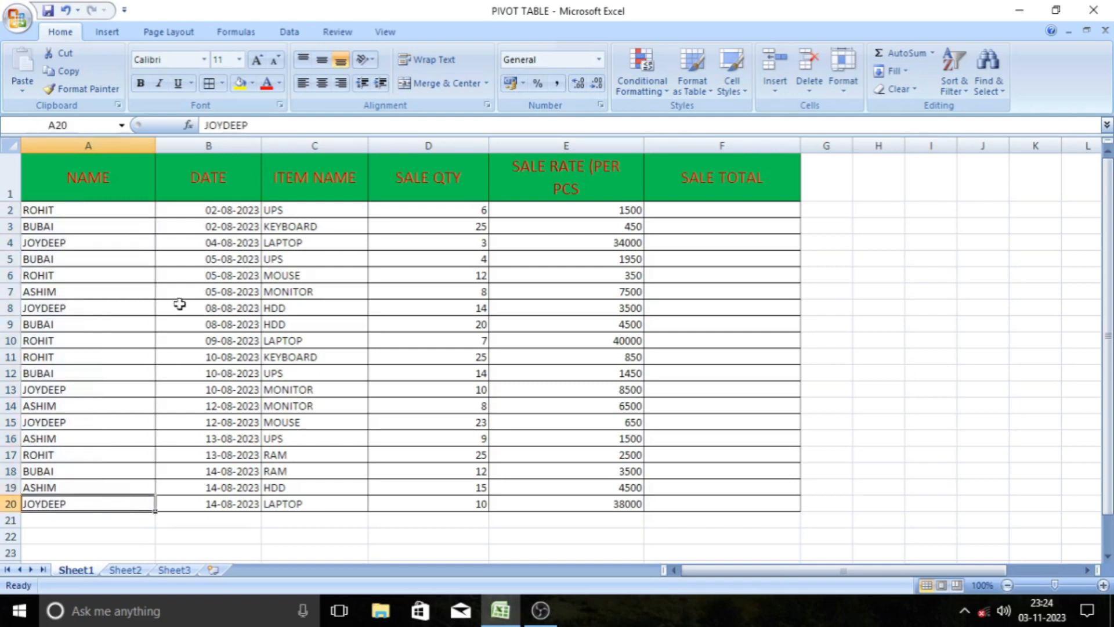
left_click(203, 212)
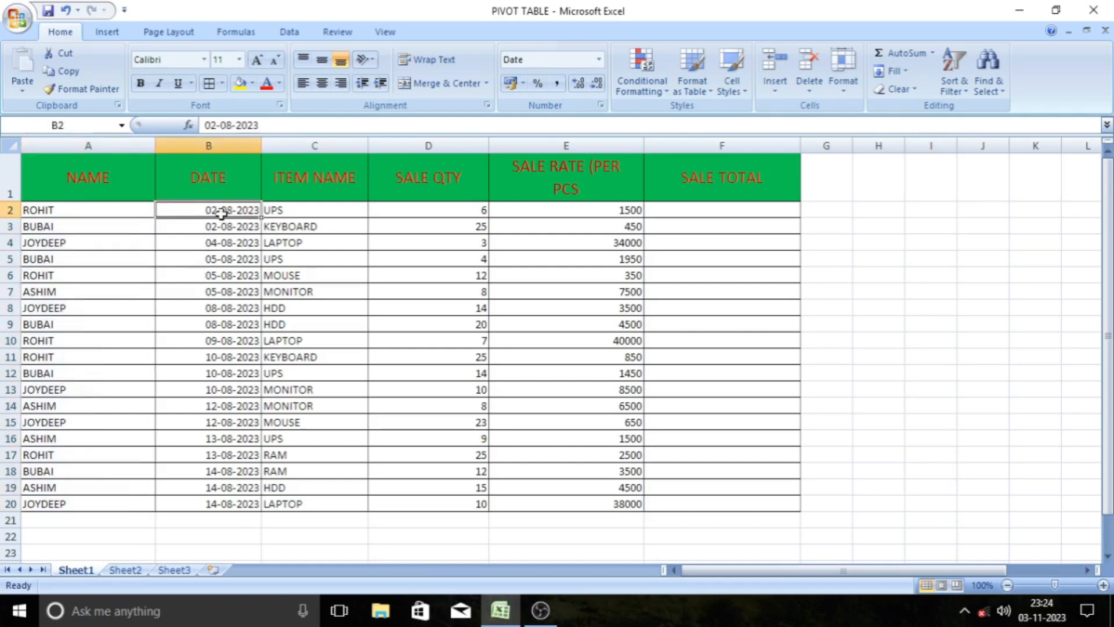
left_click(288, 206)
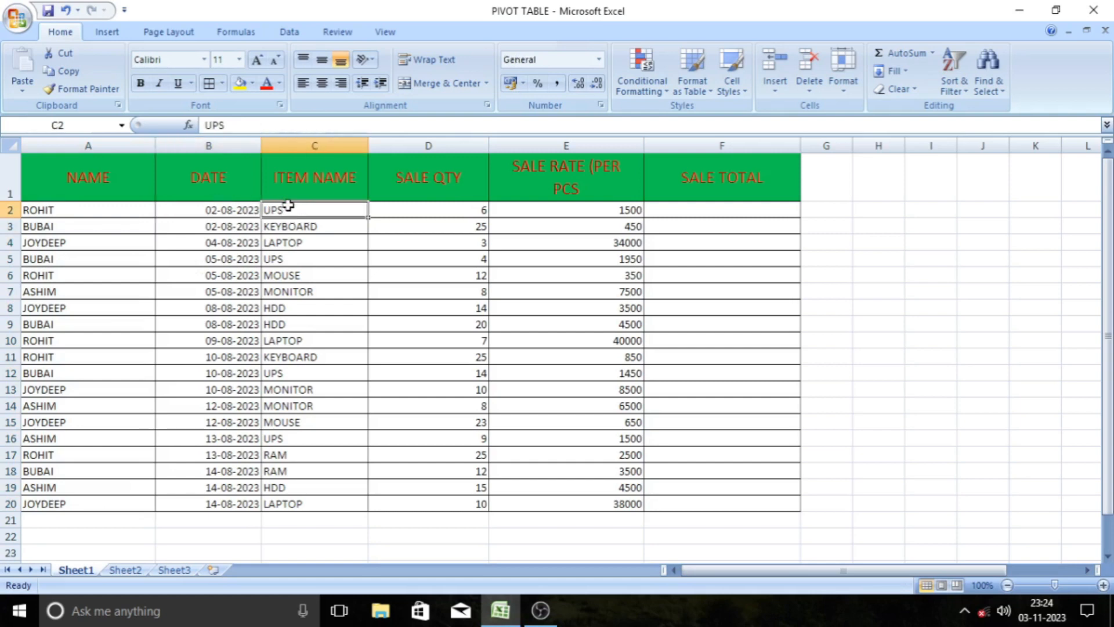
left_click(401, 209)
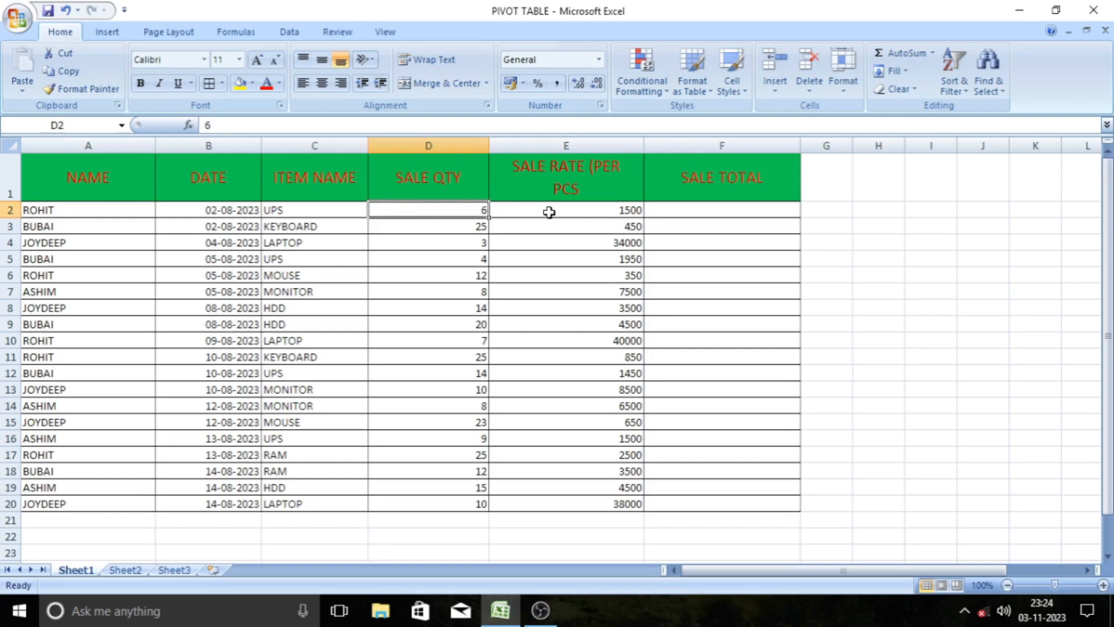
left_click(726, 205)
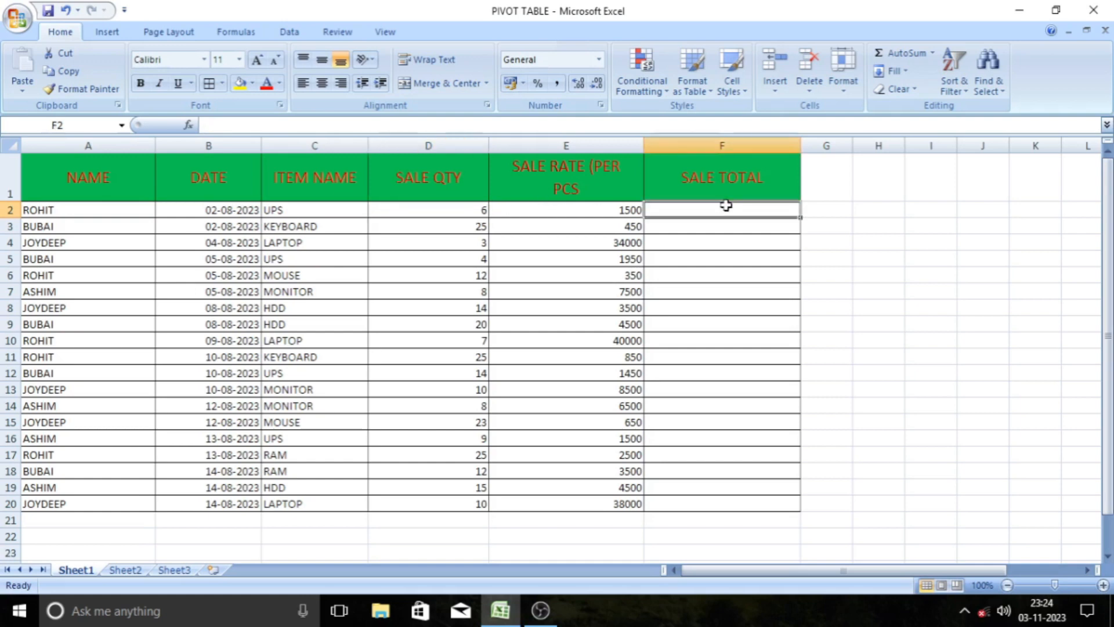
left_click(587, 211)
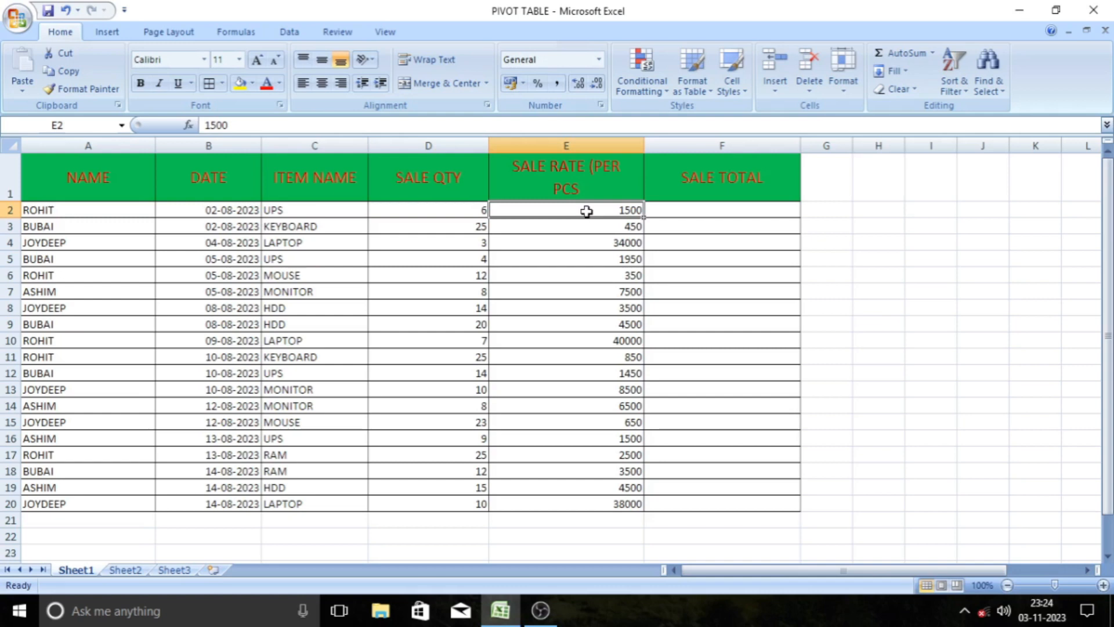
Enter the formula =D2*E2 in cell F2 to calculate the first row's sale total.
left_click(696, 207)
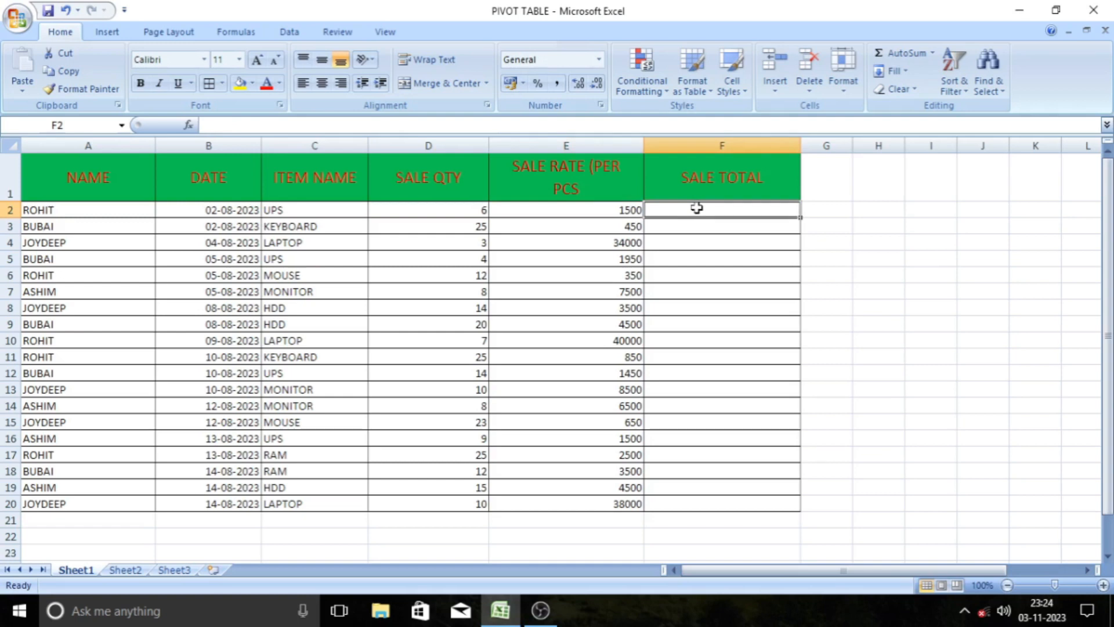
type("=")
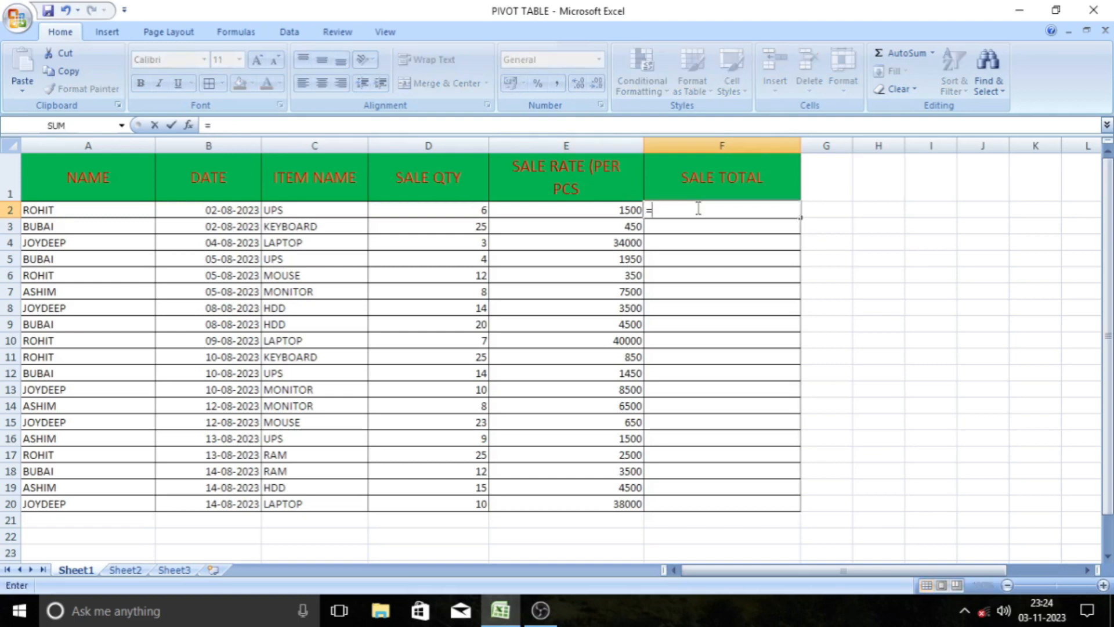
left_click(456, 210)
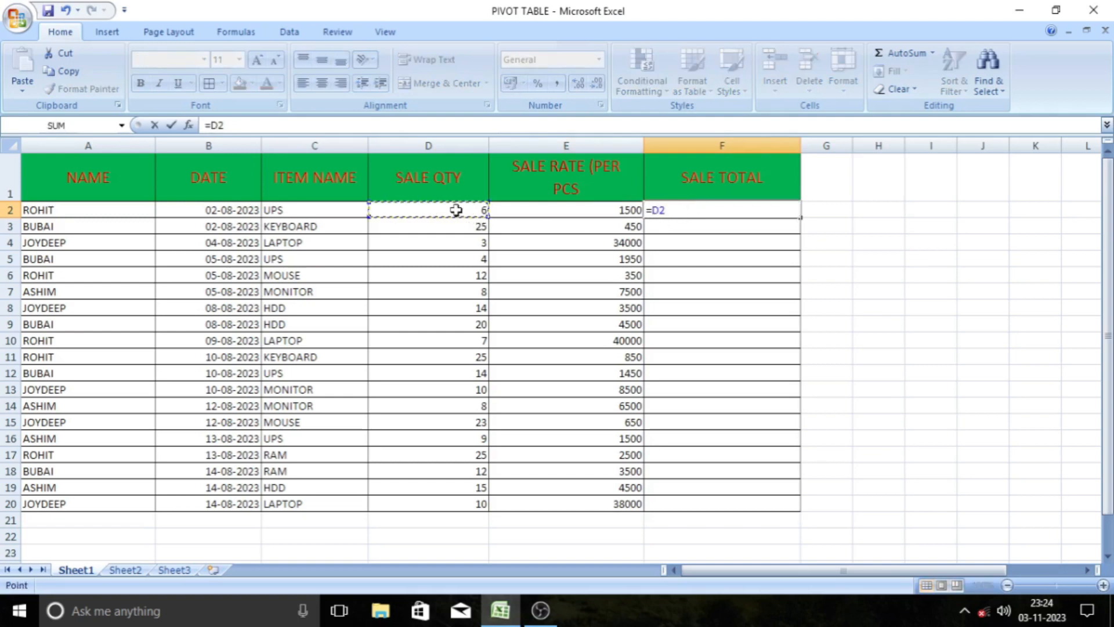
type("*")
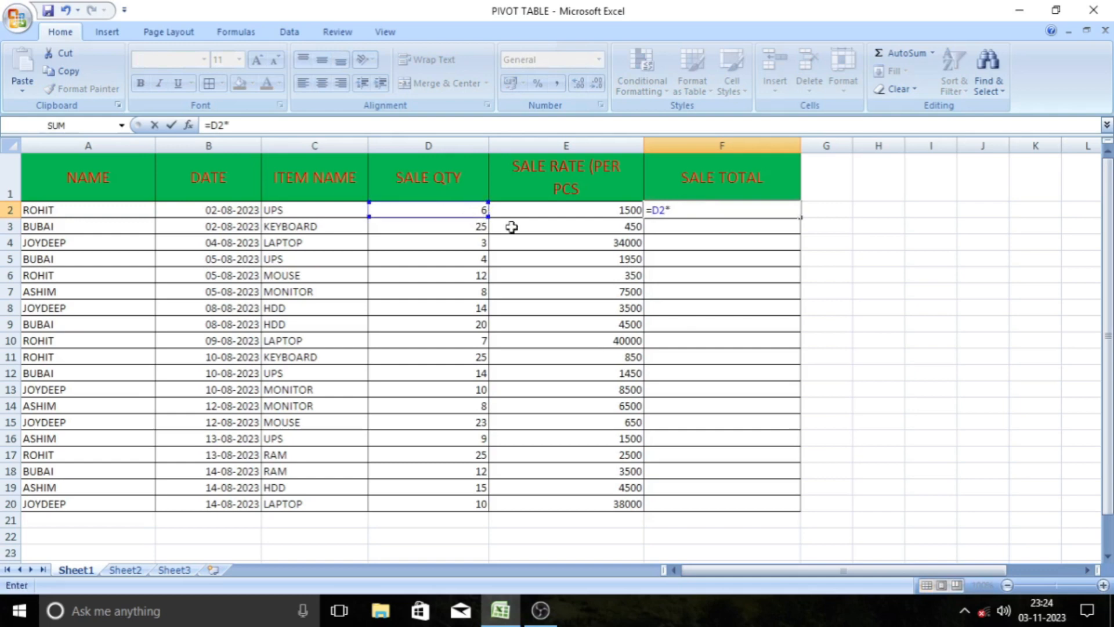
left_click(588, 210)
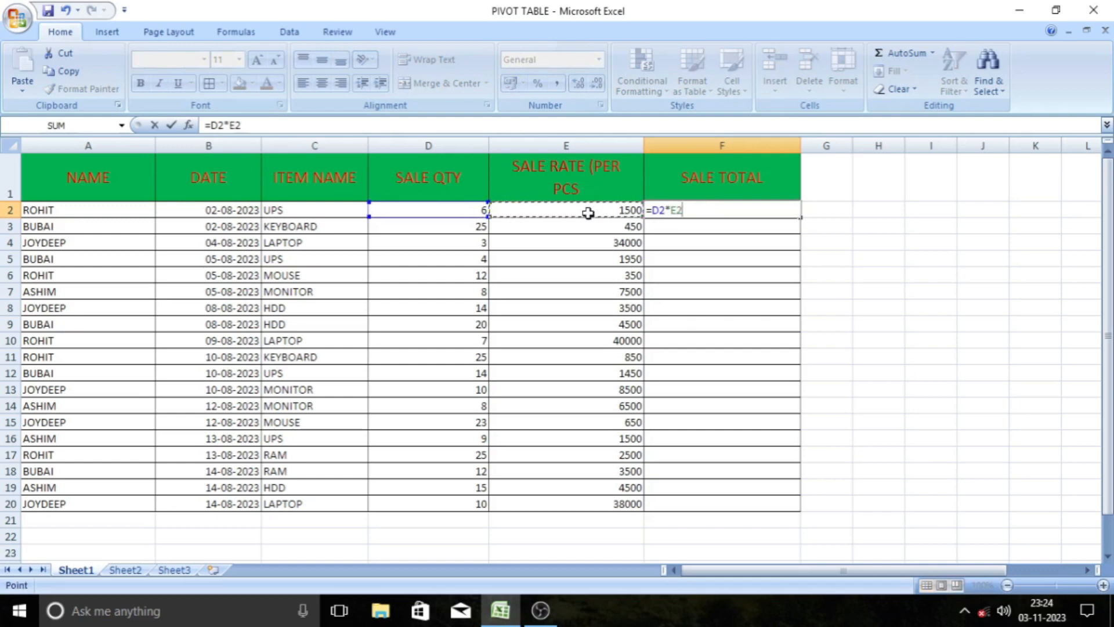
key("Return")
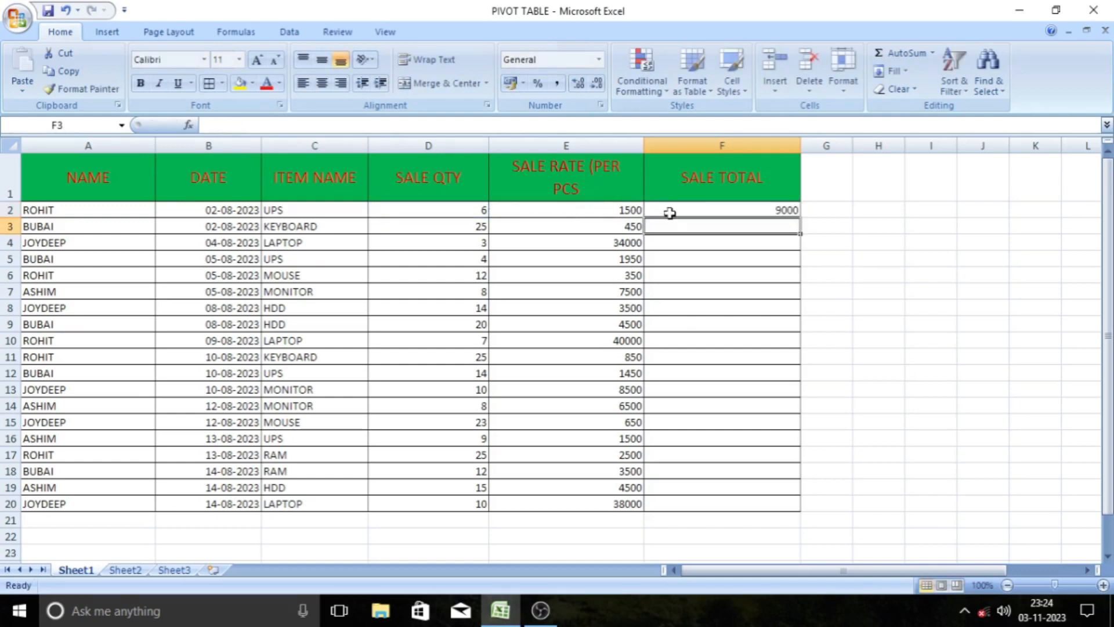
Fill the sale total formula from F2 down through F20.
left_click_drag(669, 213, 659, 510)
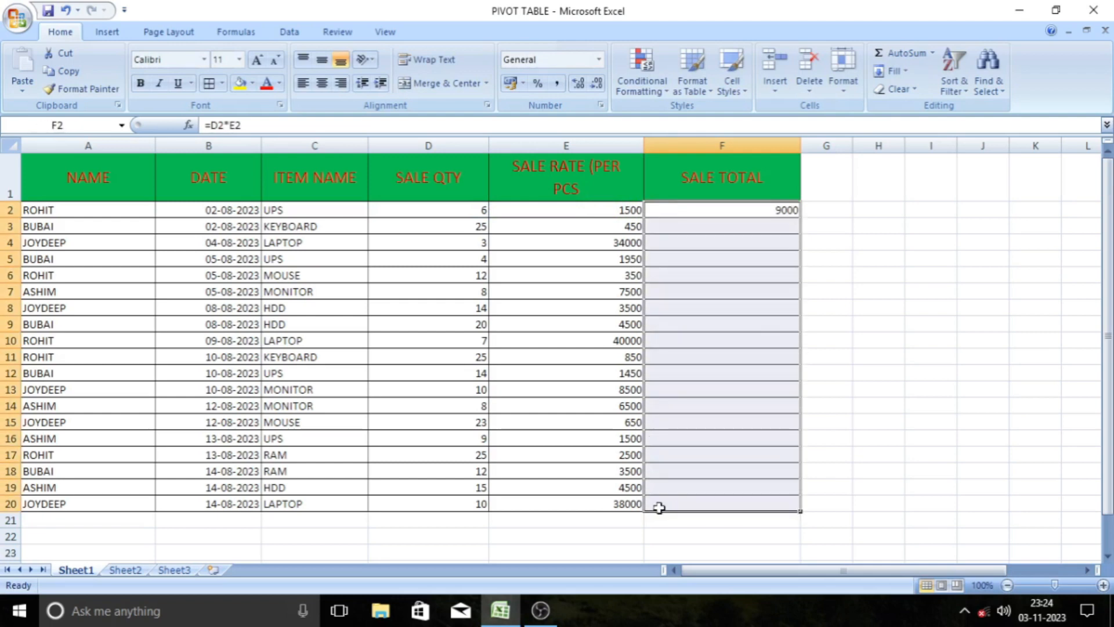
key("ctrl+d")
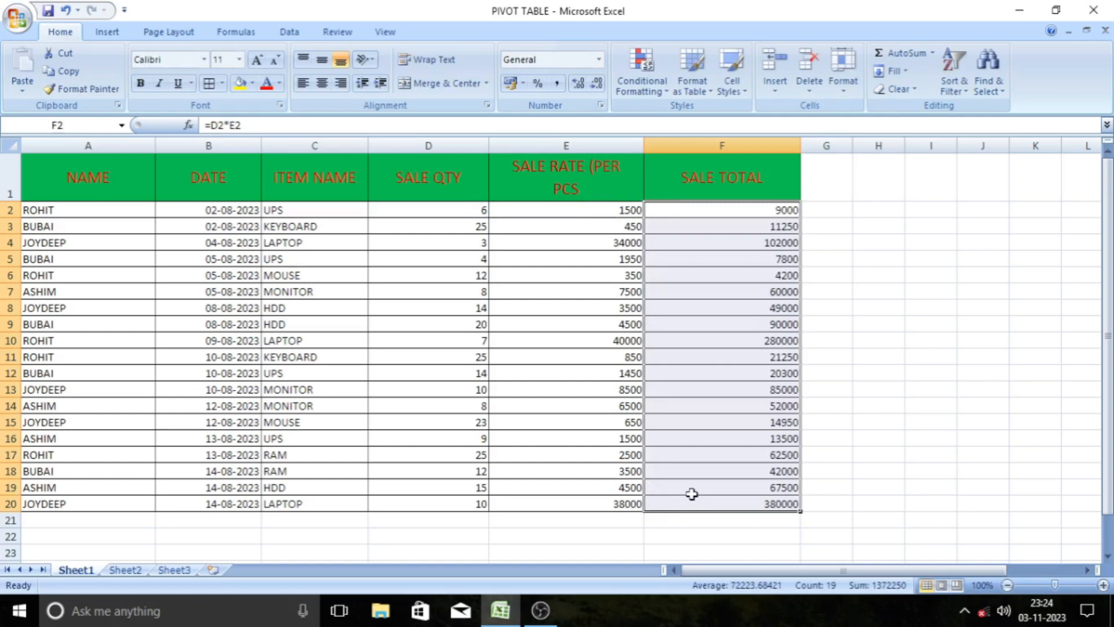
left_click(871, 388)
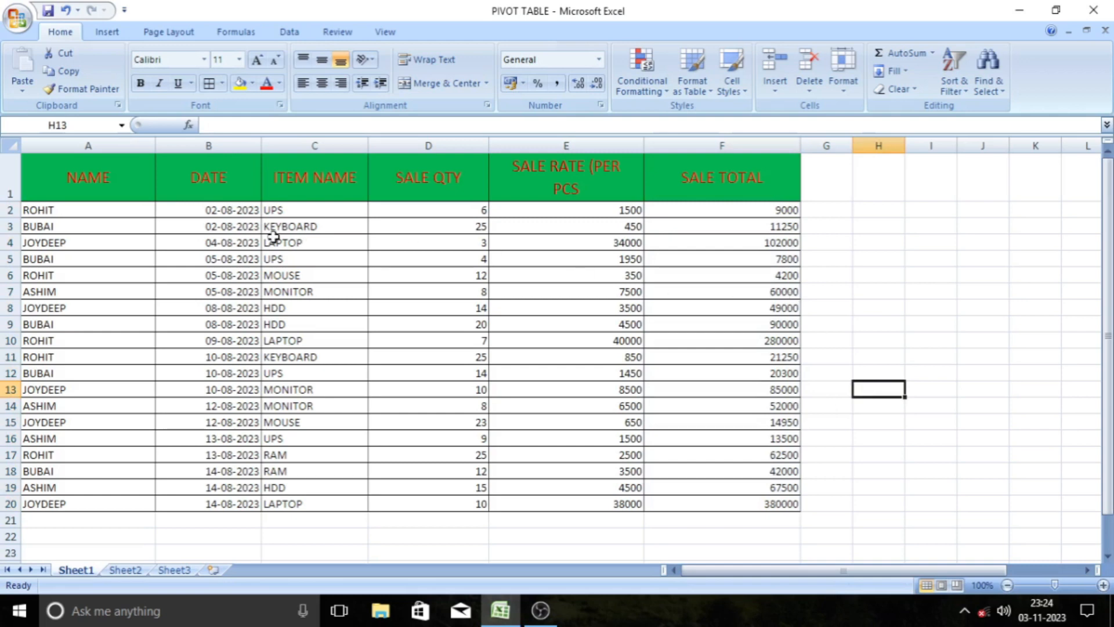
Start creating a PivotTable from the sales data in Sheet1 range A1:F20, including the headers.
left_click_drag(65, 189, 707, 496)
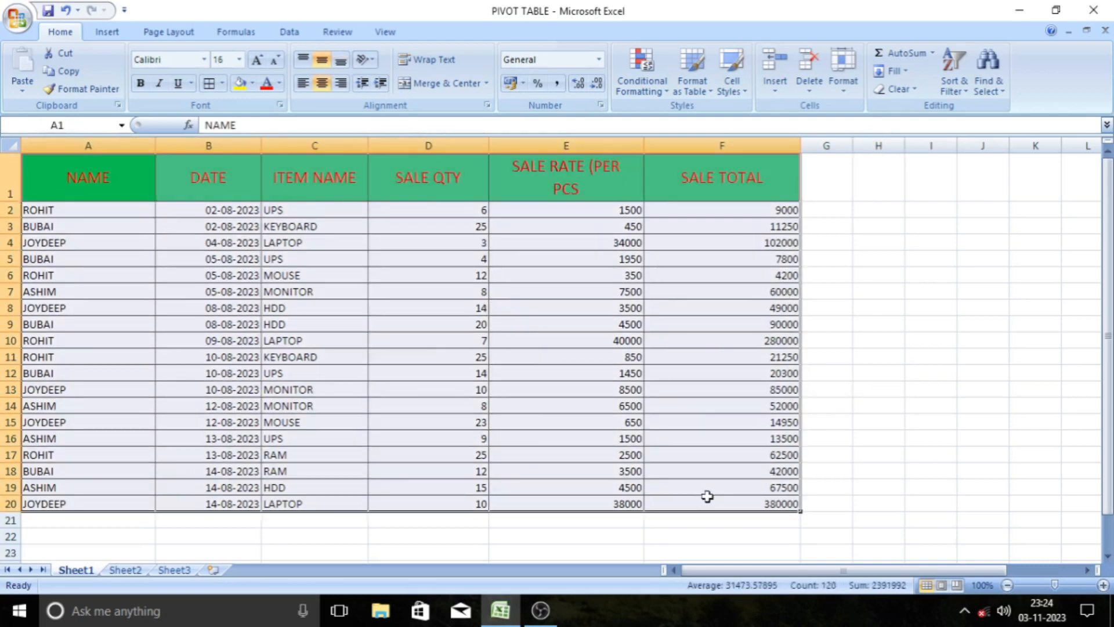
left_click(106, 33)
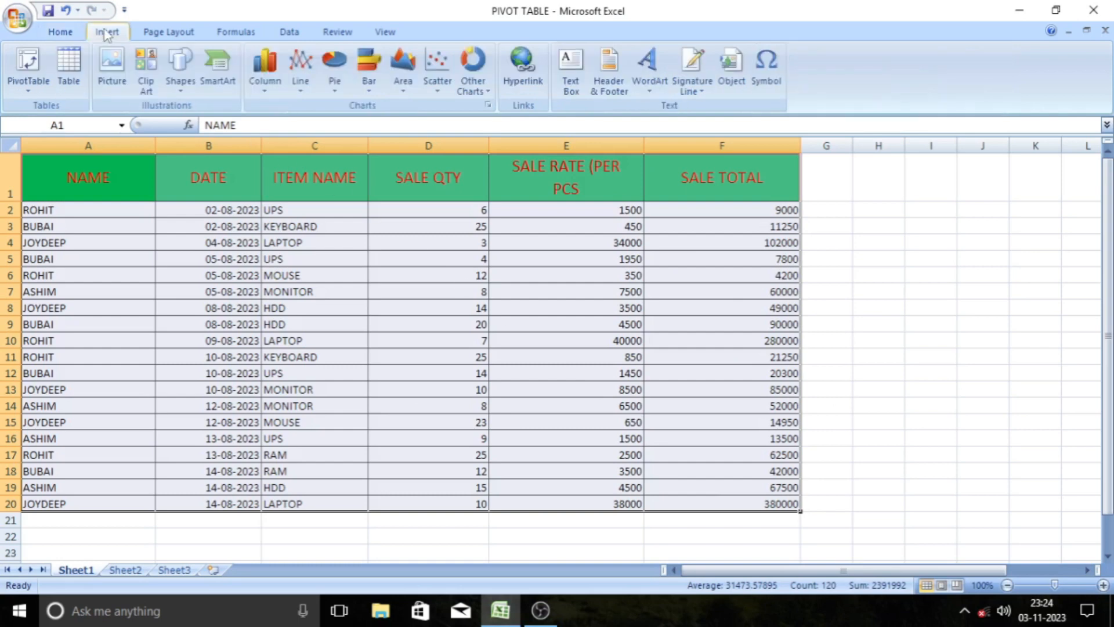
left_click(25, 85)
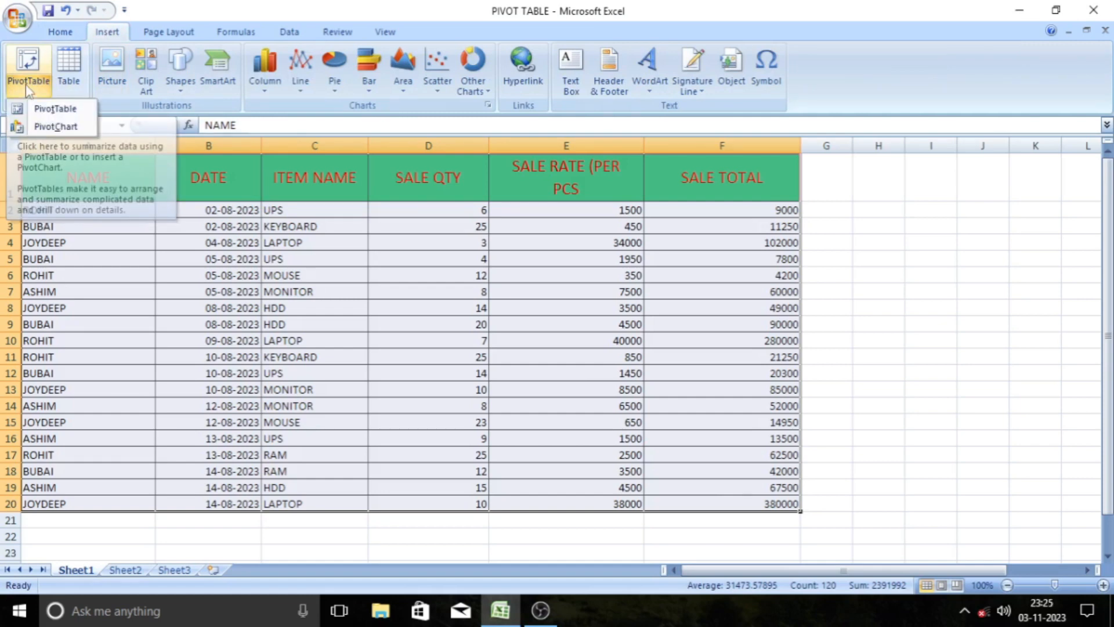
left_click(49, 110)
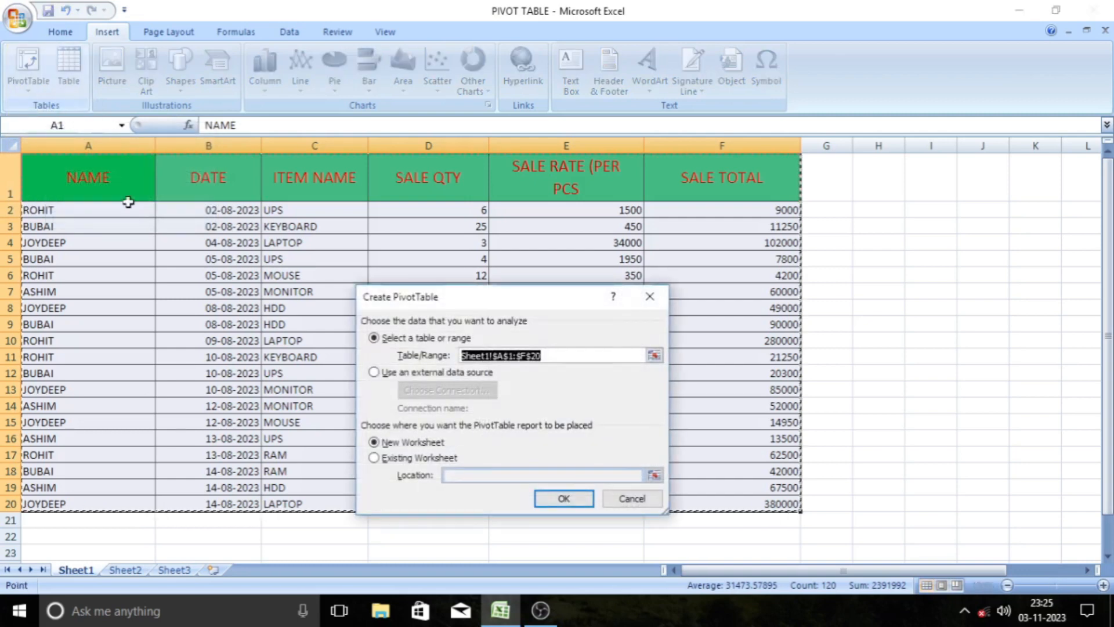
left_click_drag(452, 307, 433, 214)
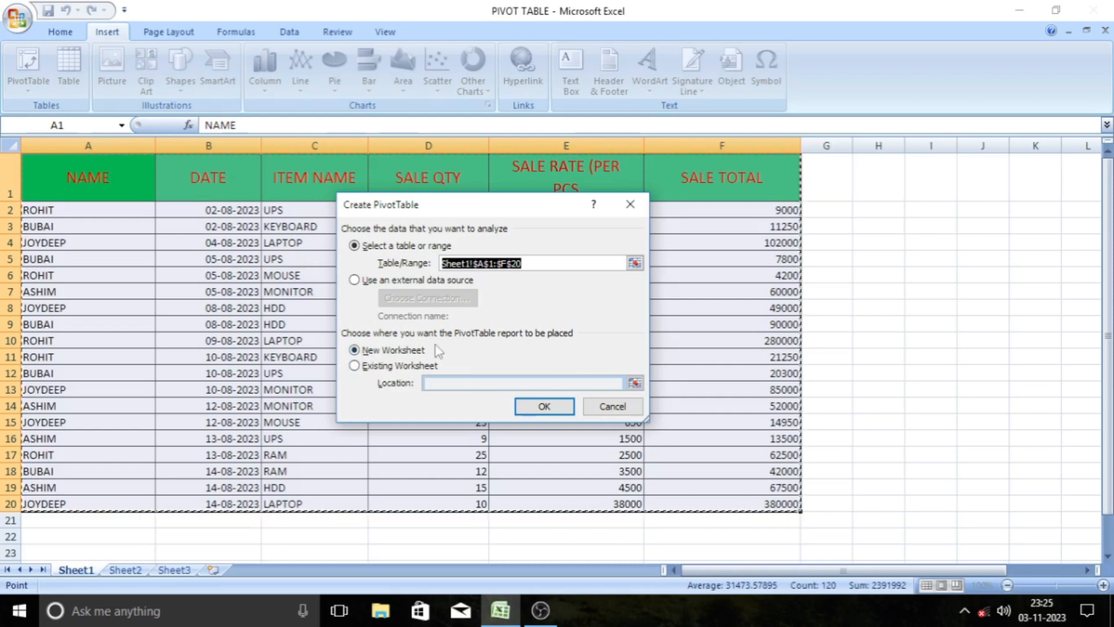
Set the PivotTable's destination to the existing worksheet at Sheet1 range H2:K18.
left_click(354, 365)
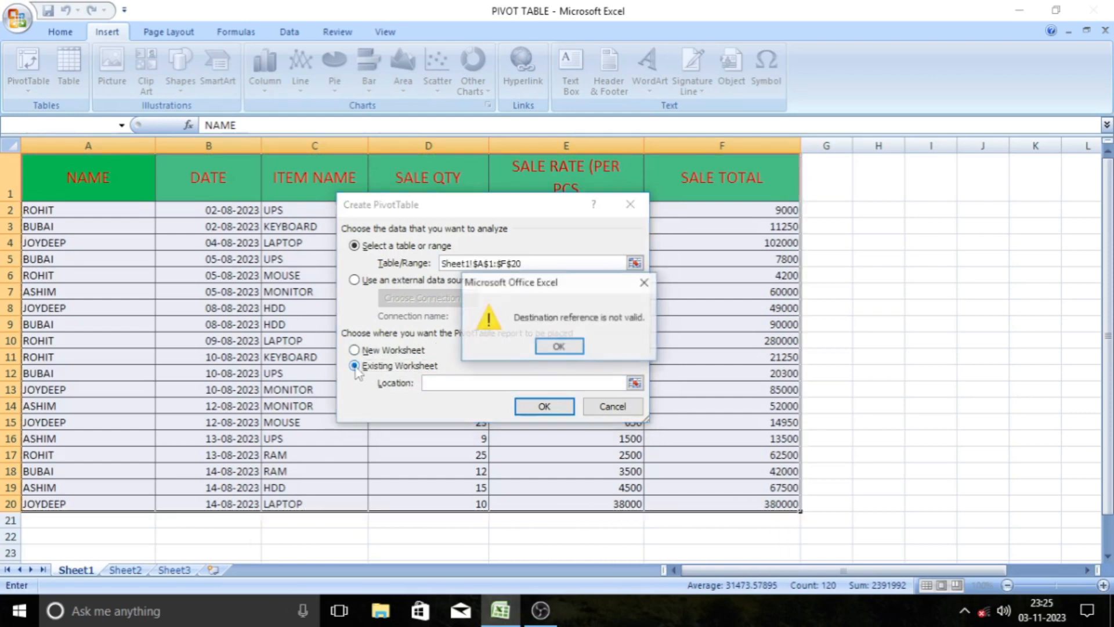
left_click(645, 282)
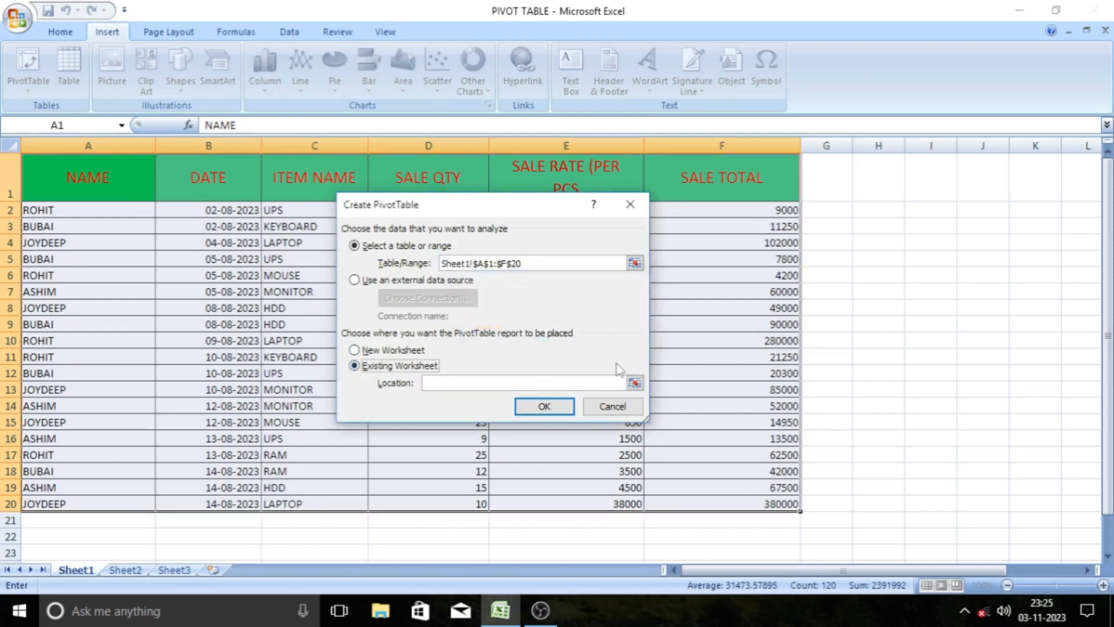
left_click_drag(887, 210, 1056, 466)
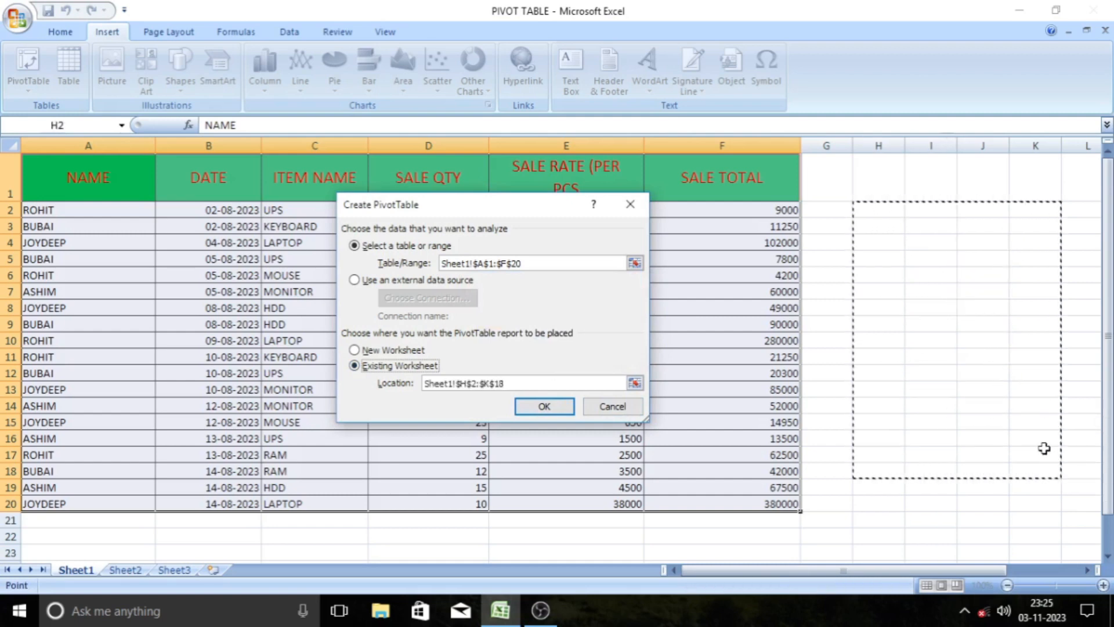
Choose a new worksheet as the PivotTable's destination and create the empty report.
left_click(355, 351)
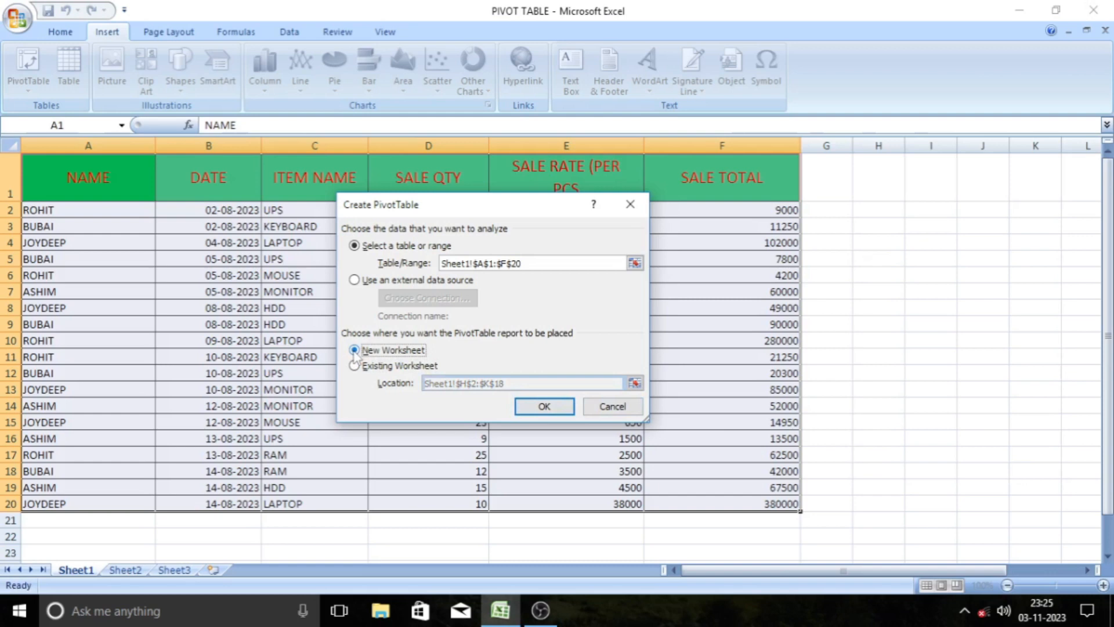
left_click(544, 406)
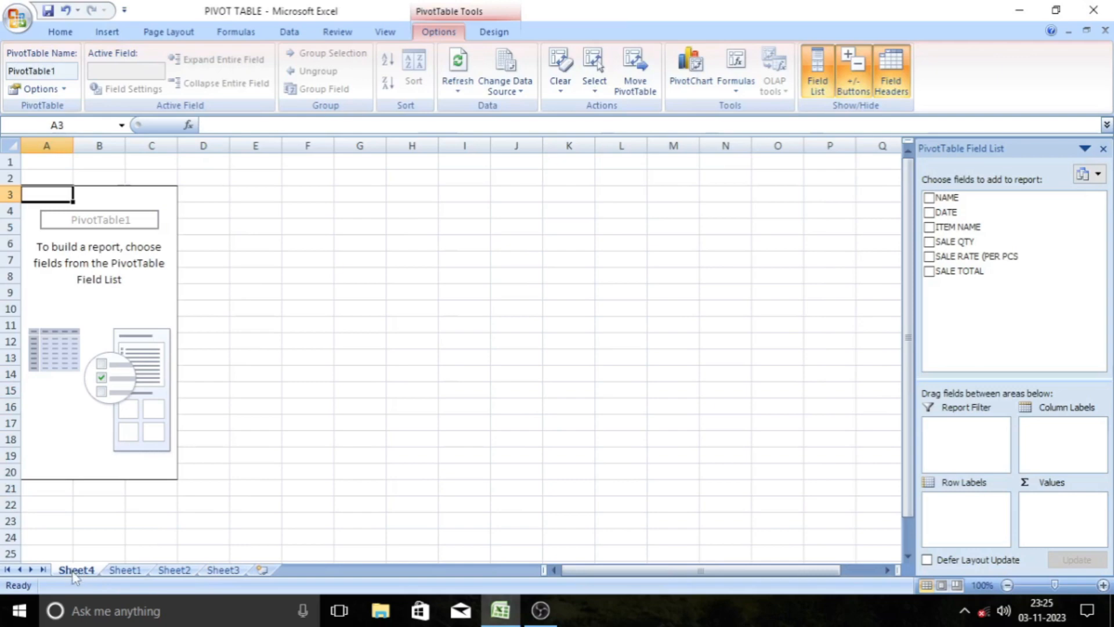
Check how the field list reacts to selecting a cell outside the PivotTable placeholder and back inside it.
left_click(95, 310)
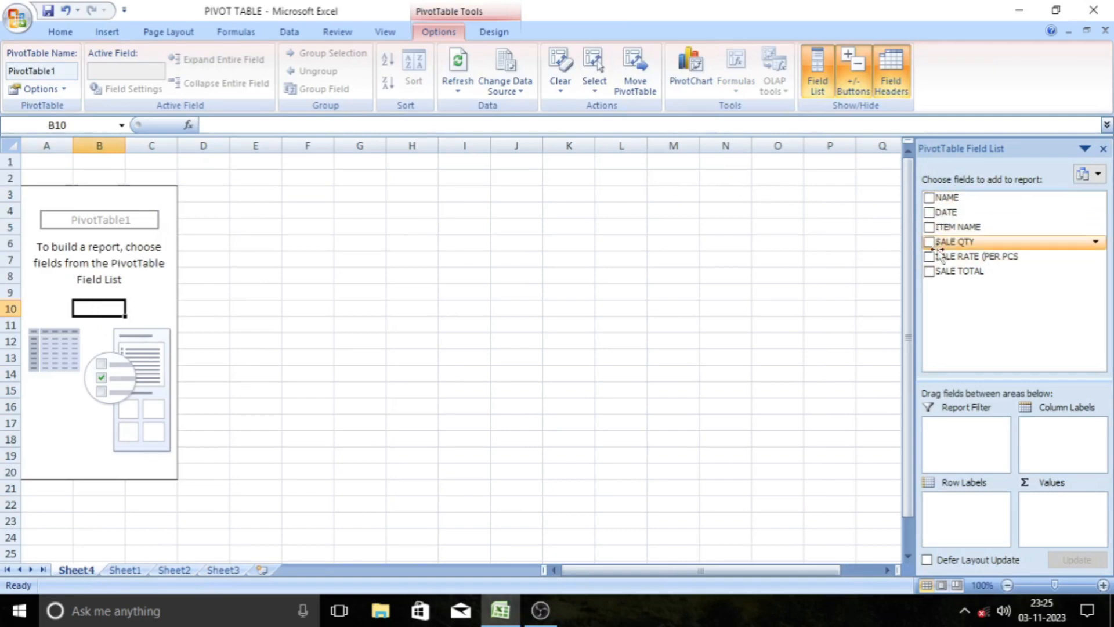
left_click(795, 241)
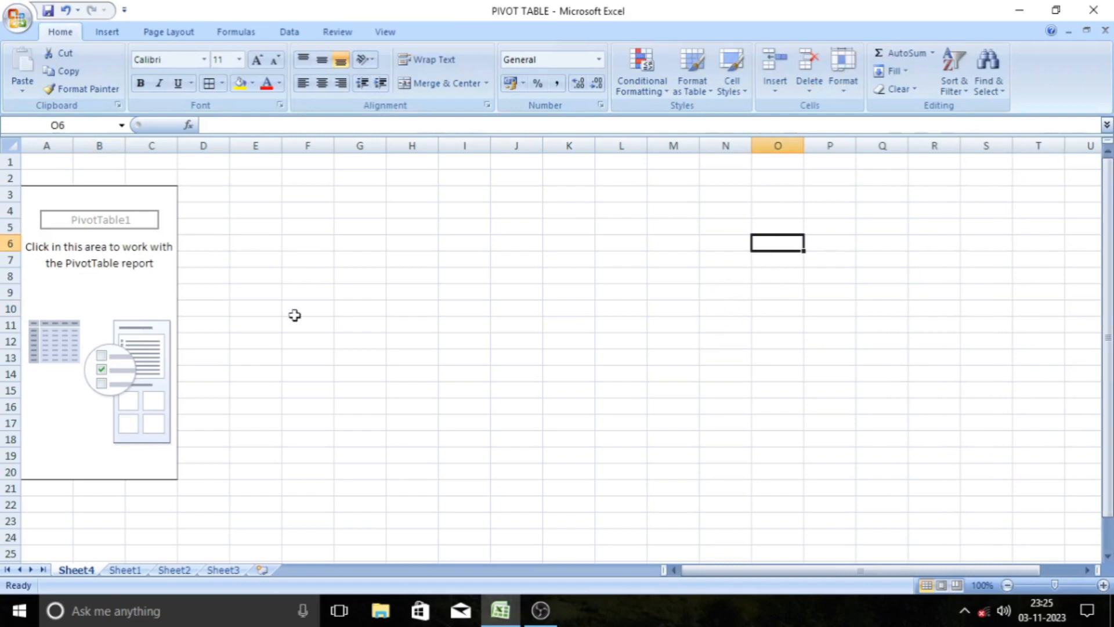
left_click(87, 215)
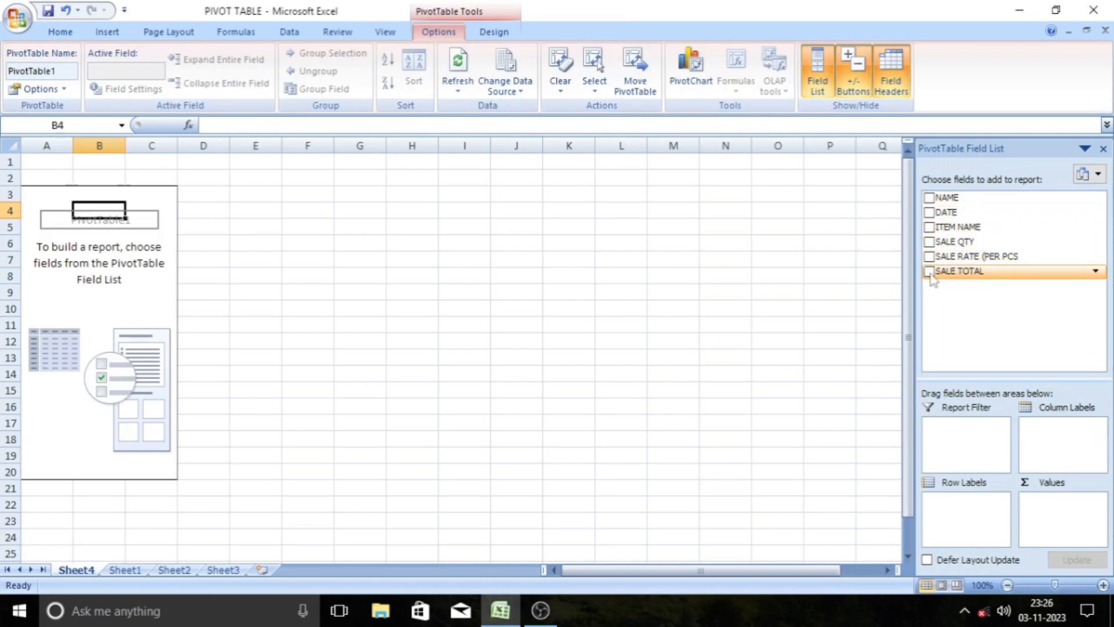
Add NAME as the PivotTable's row labels and ITEM NAME as a counted value field.
left_click(929, 198)
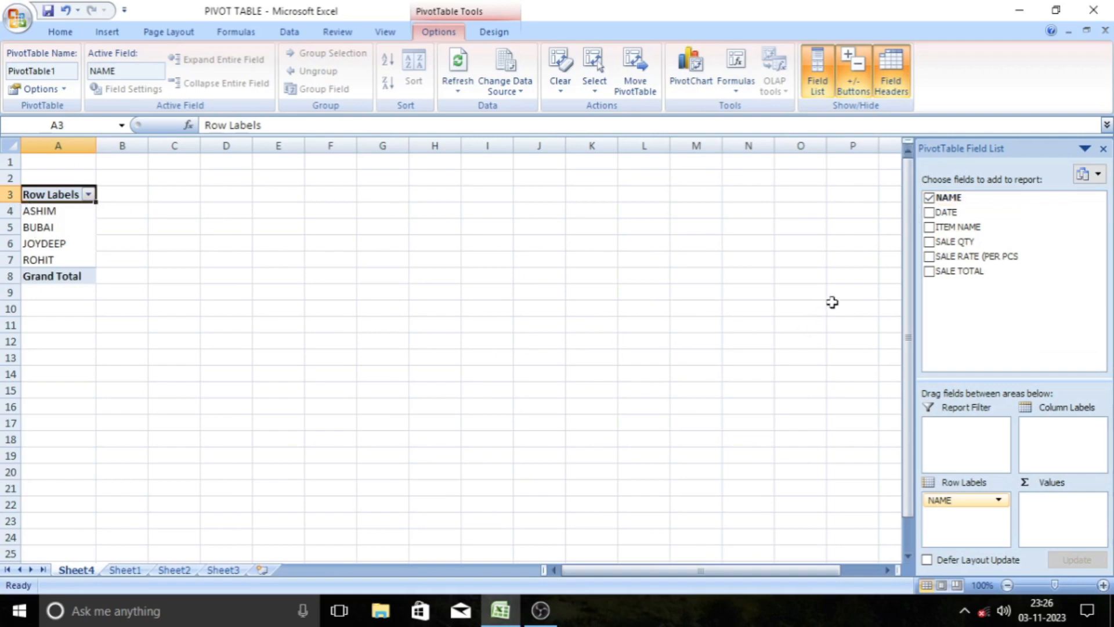
left_click(929, 227)
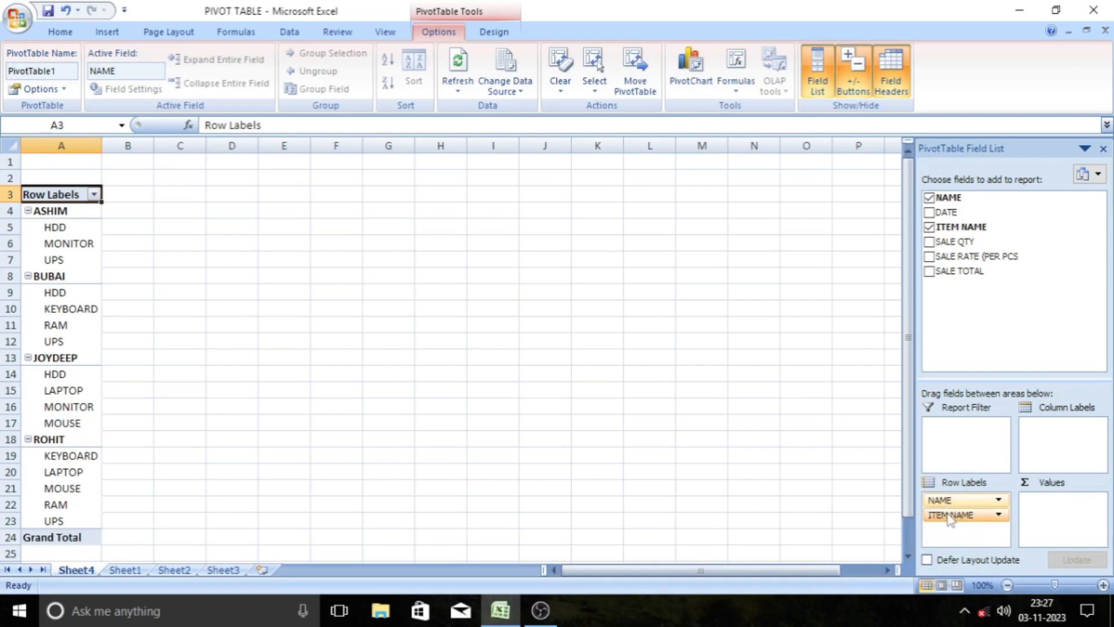
left_click_drag(949, 522, 1061, 517)
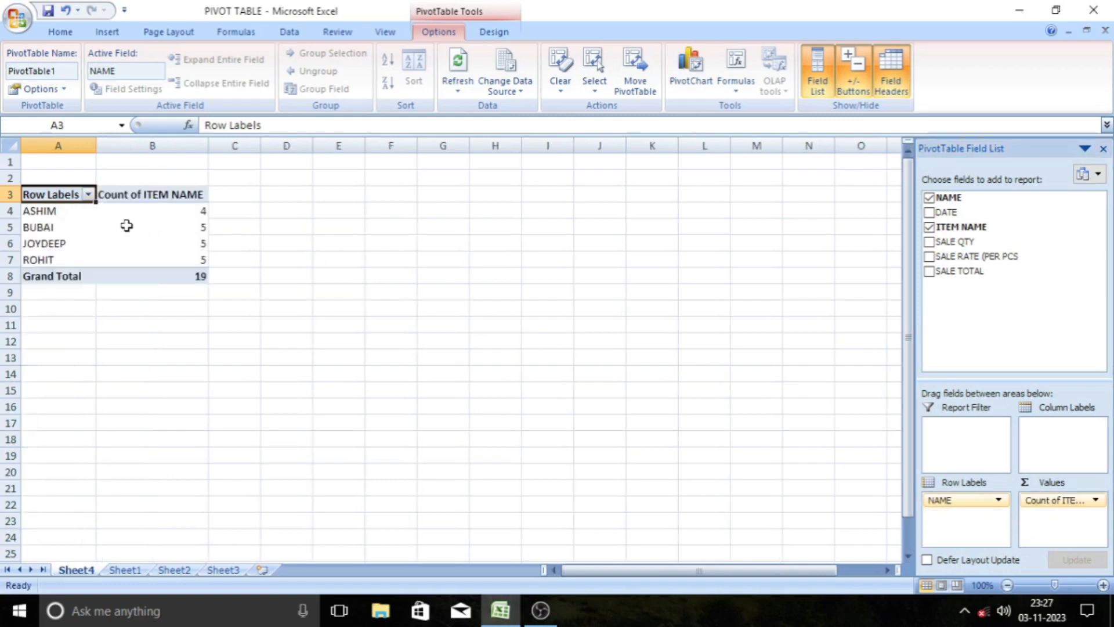
mouse_move(162, 210)
mouse_move(178, 257)
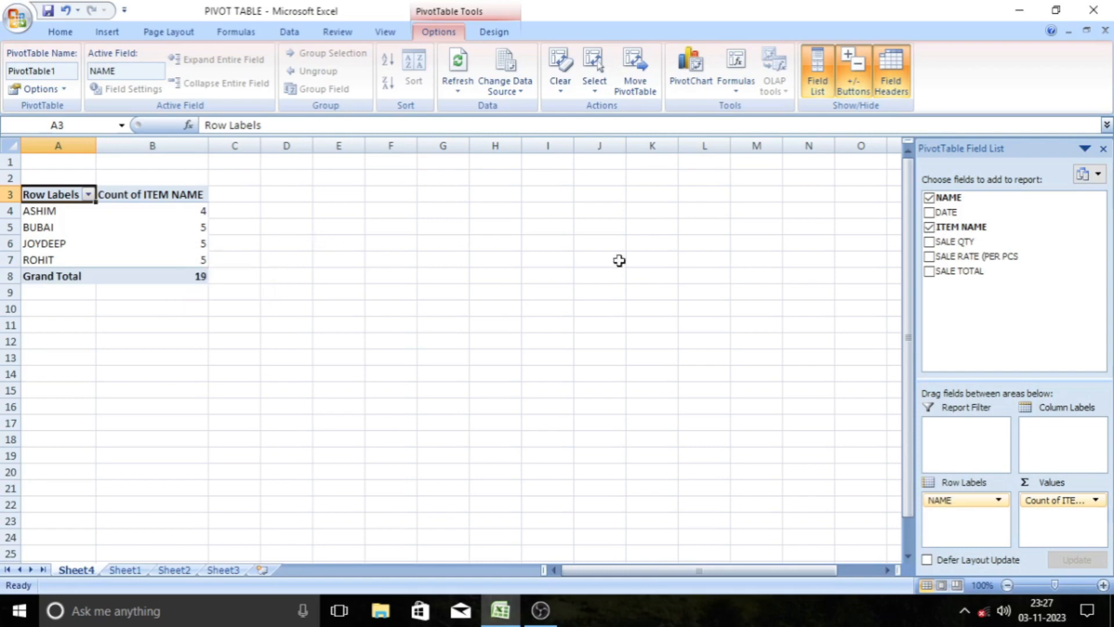
Add SALE QTY as a summed value and move ITEM NAME from the values to the column labels.
left_click(929, 242)
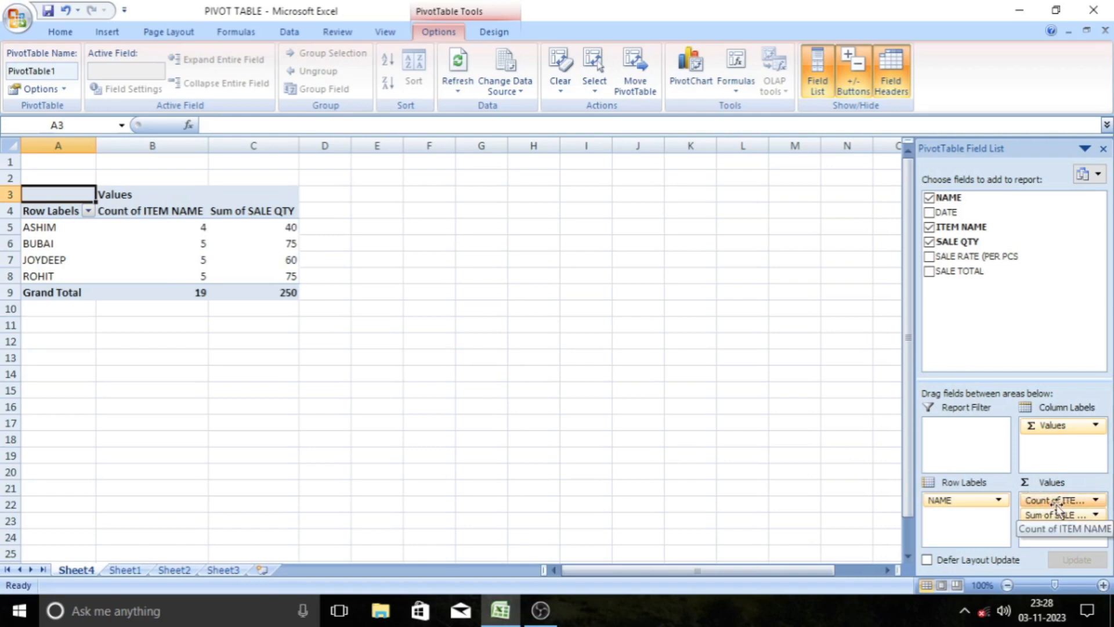
left_click_drag(1059, 501, 1071, 451)
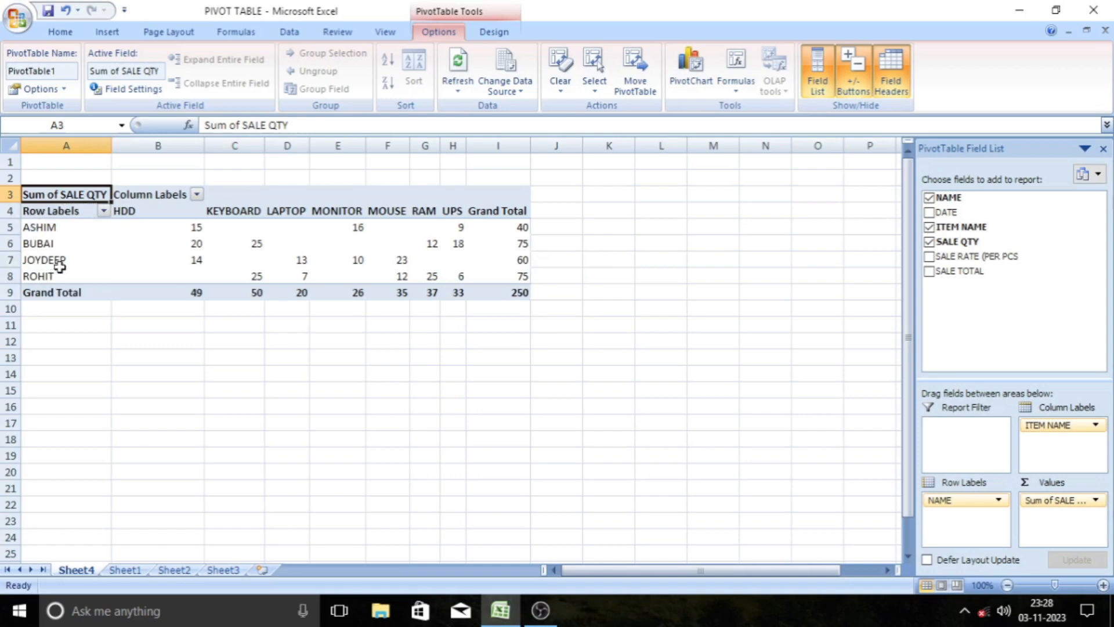
Filter the PivotTable's row labels so that only the second name in the list is shown.
left_click(104, 212)
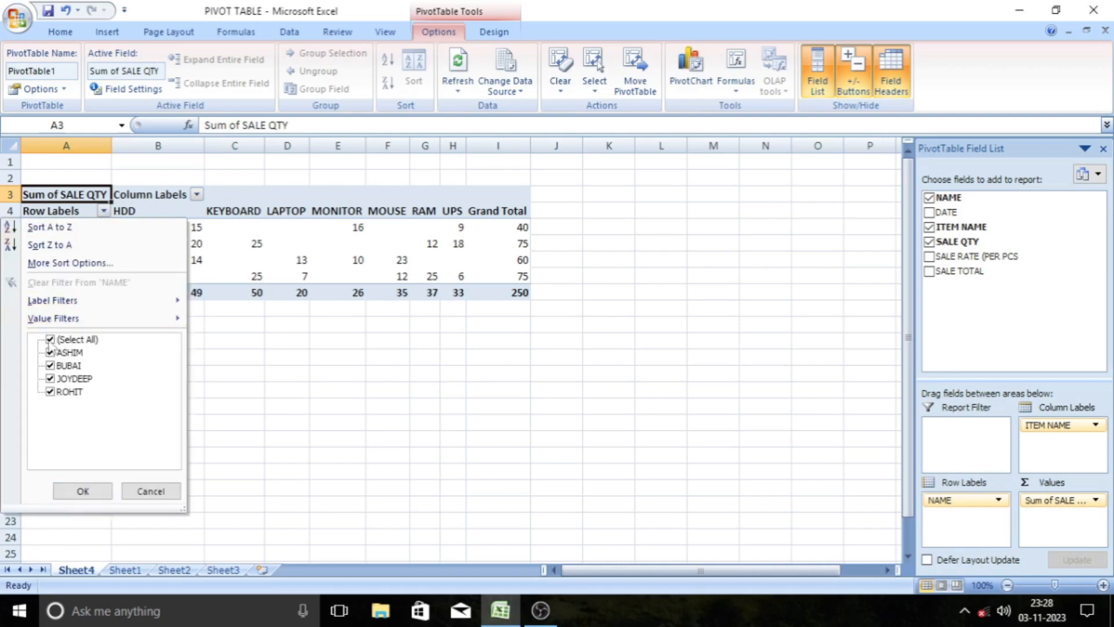
left_click(49, 342)
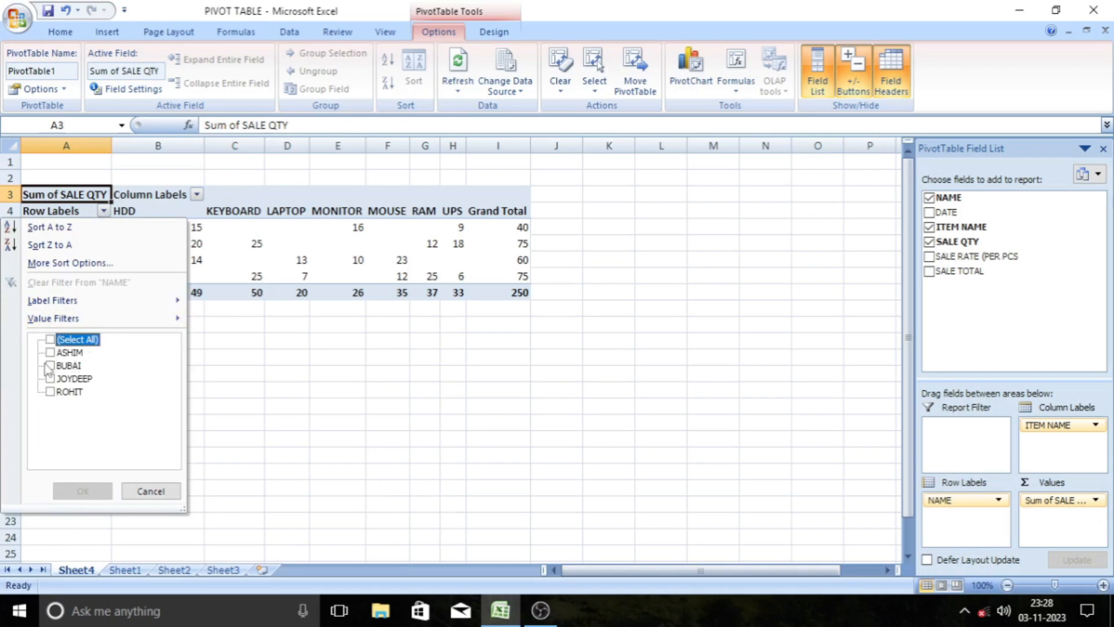
left_click(50, 366)
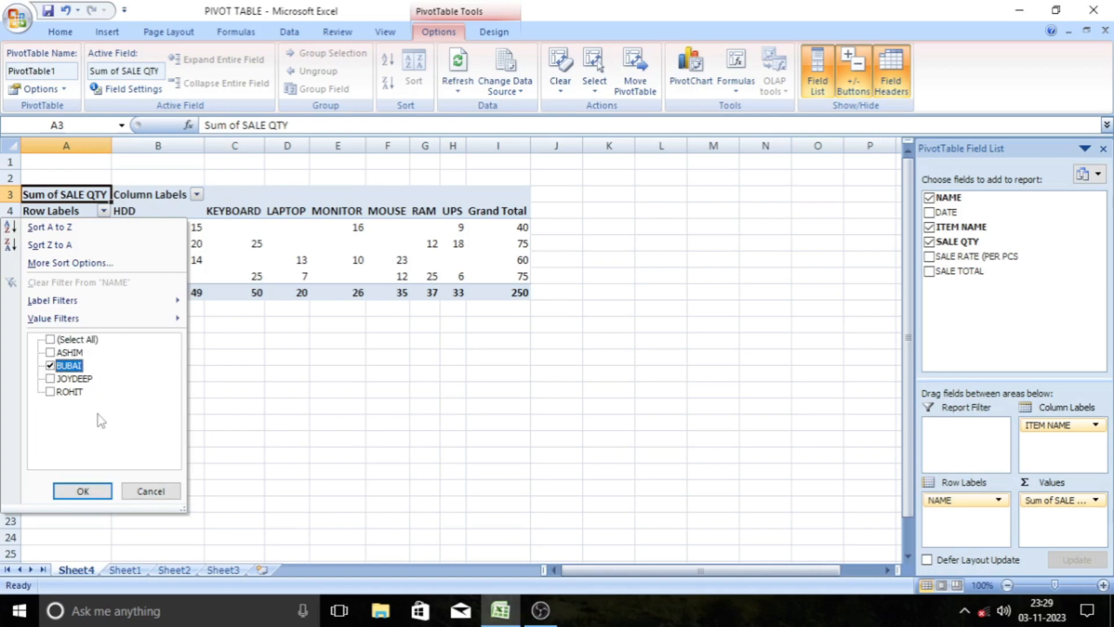
left_click(96, 489)
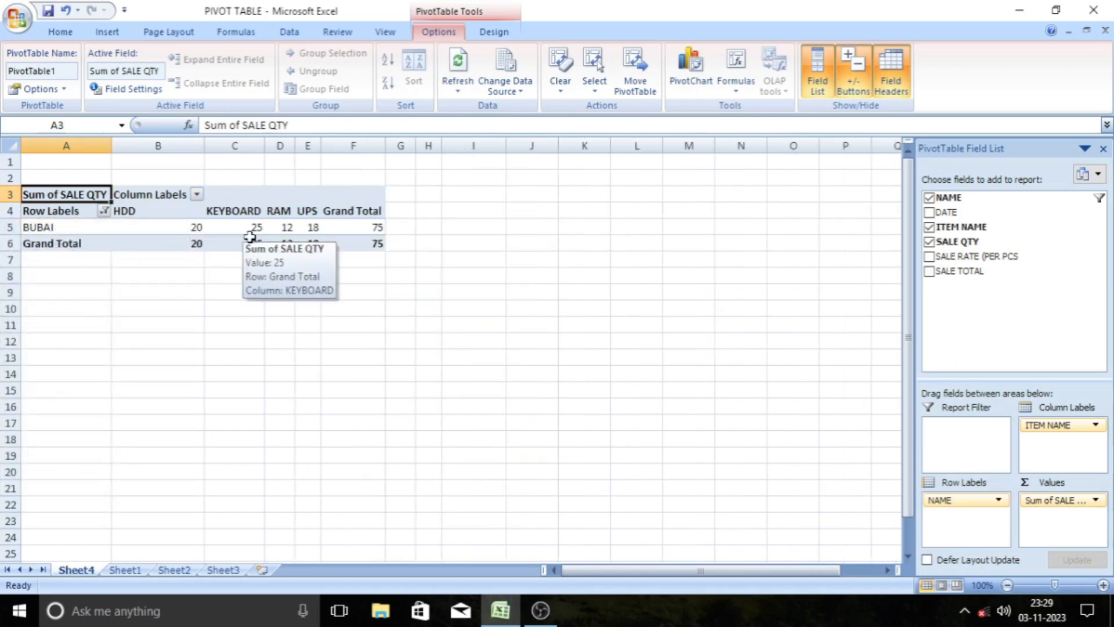
mouse_move(206, 230)
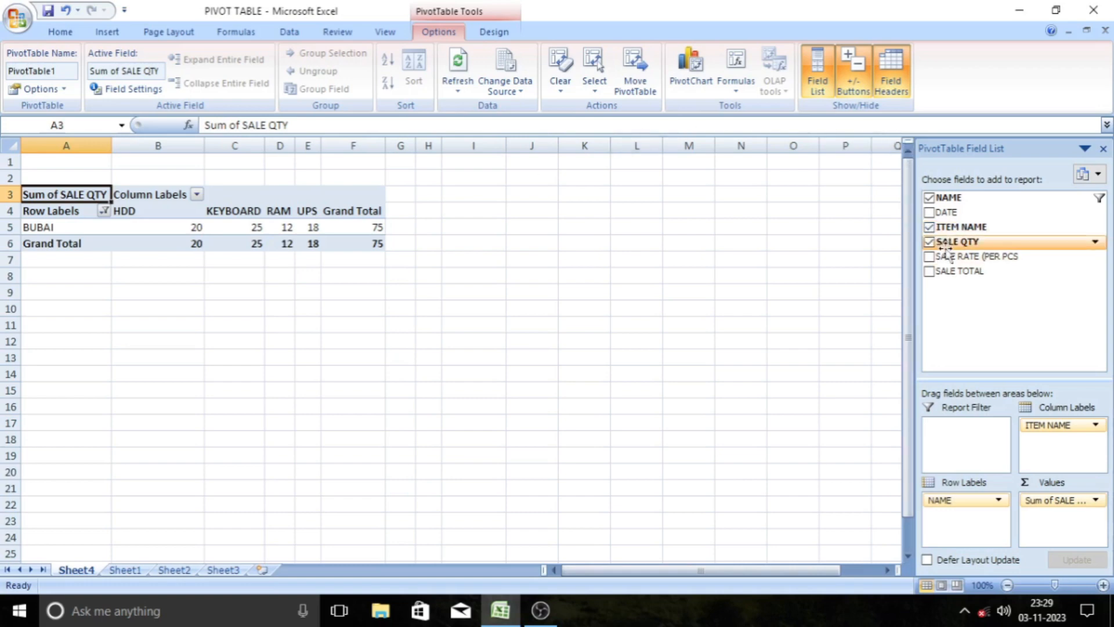
Add DATE as a second row label beneath NAME and reset the NAME filter to include all names.
left_click(930, 213)
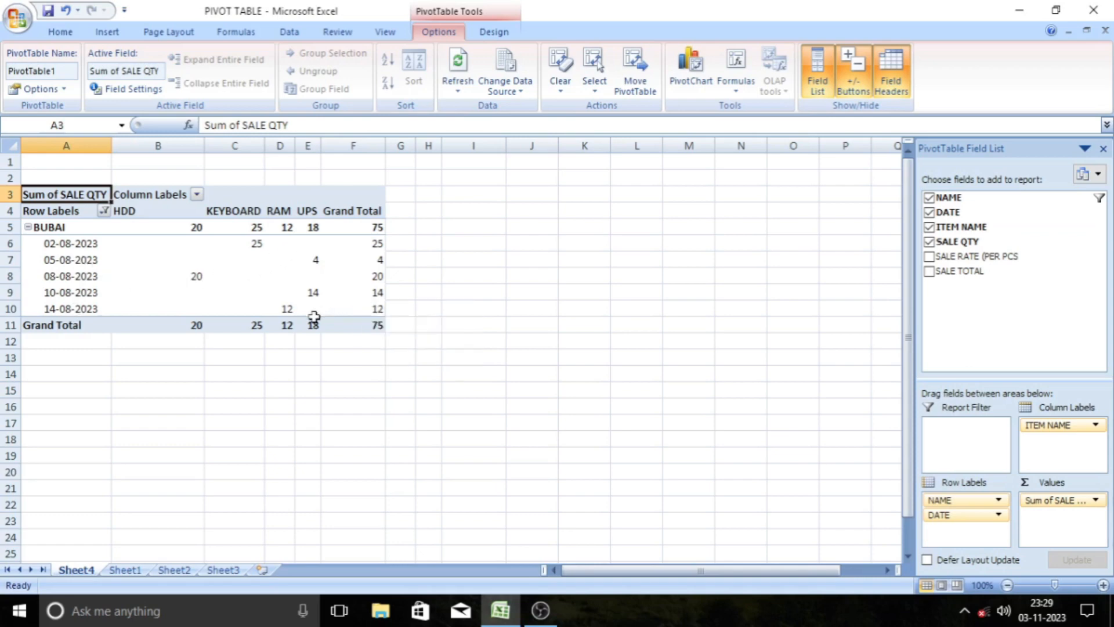
left_click(104, 211)
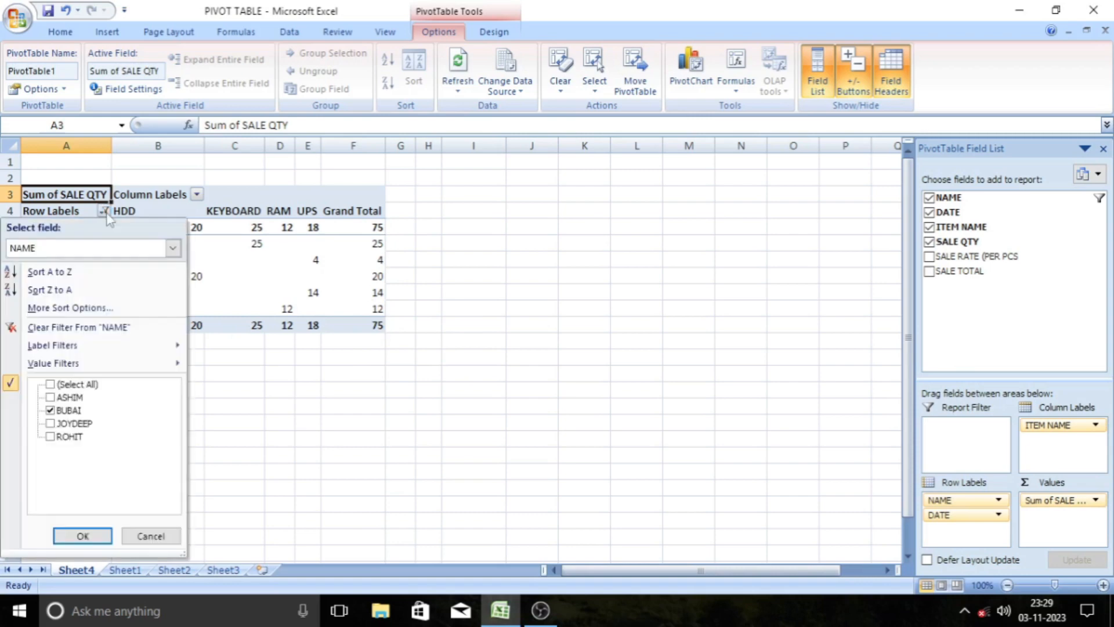
left_click(50, 384)
left_click(80, 536)
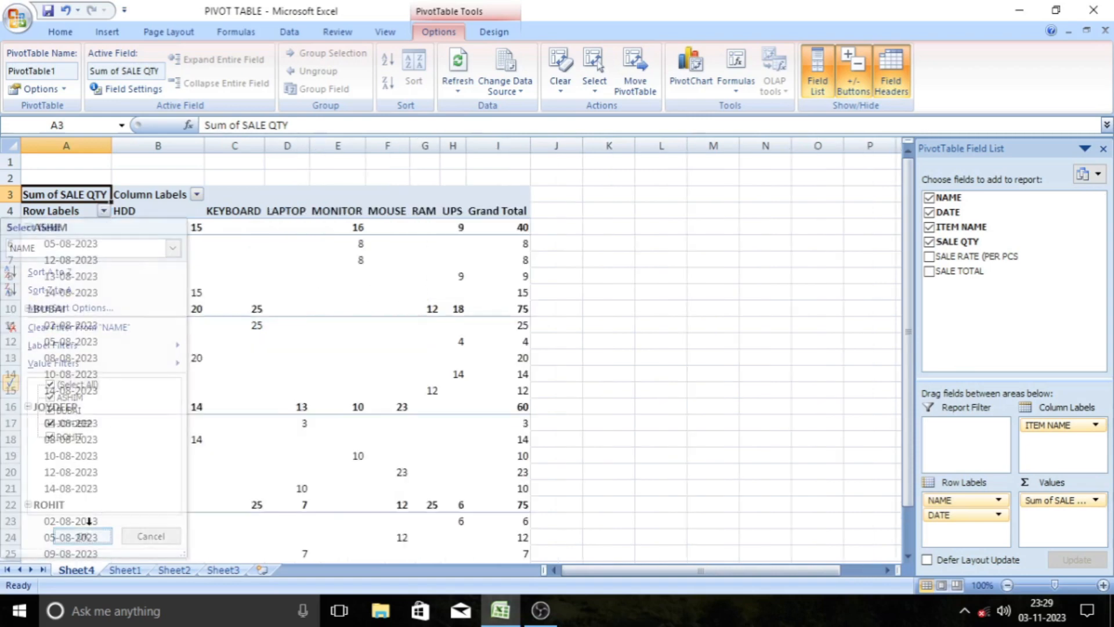
Collapse the date details under each of the four names in the PivotTable.
scroll(371, 362, "down", 3)
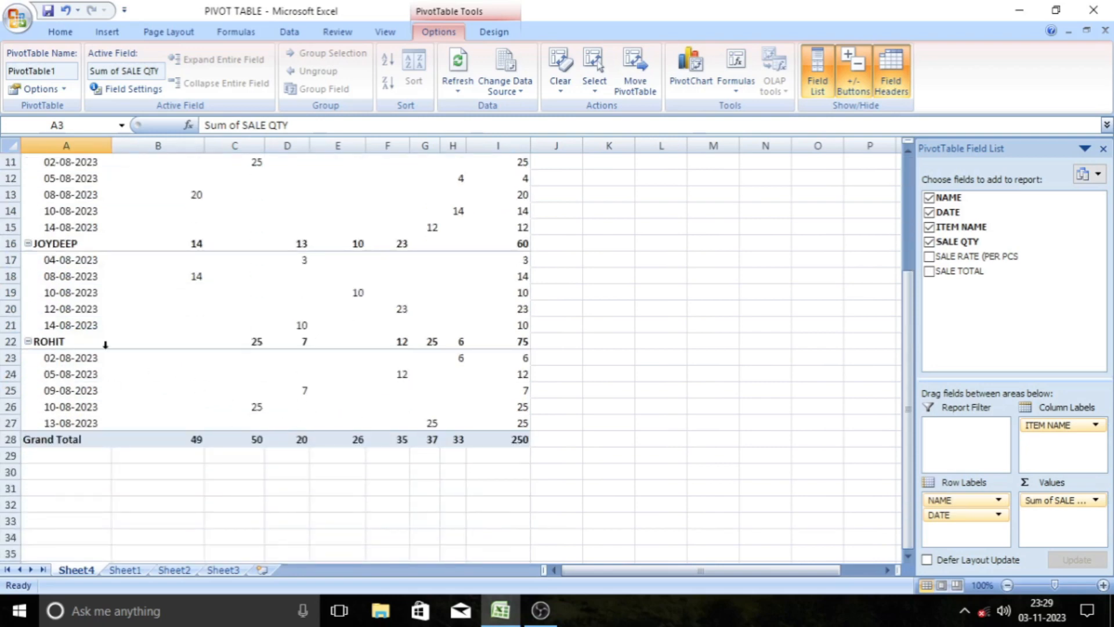
scroll(70, 328, "up", 3)
scroll(71, 328, "up", 1)
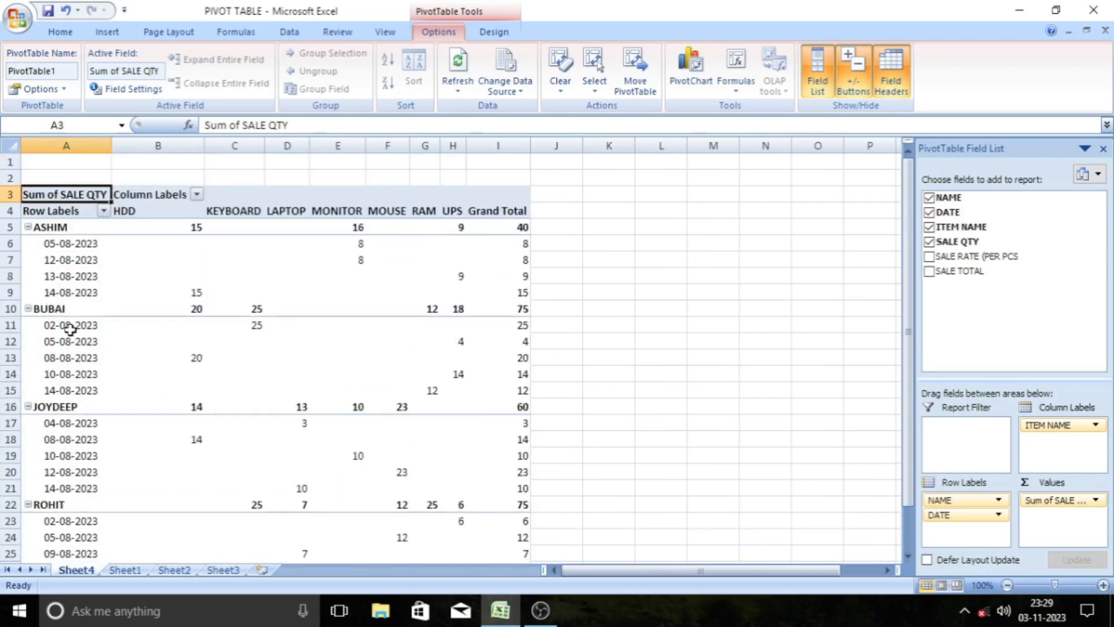
left_click(28, 310)
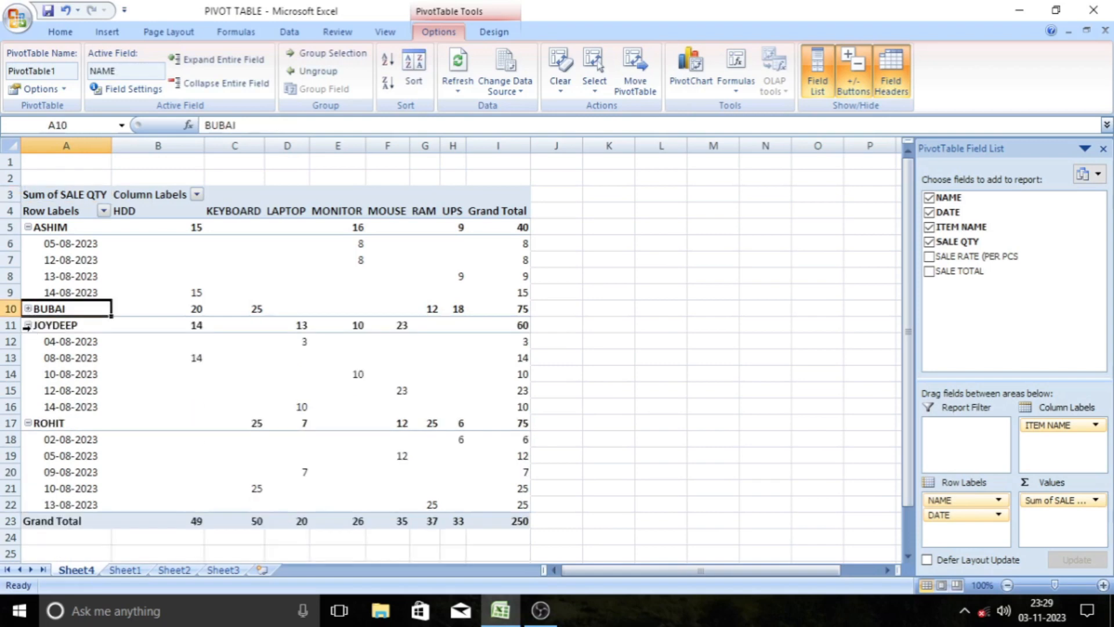
left_click(27, 325)
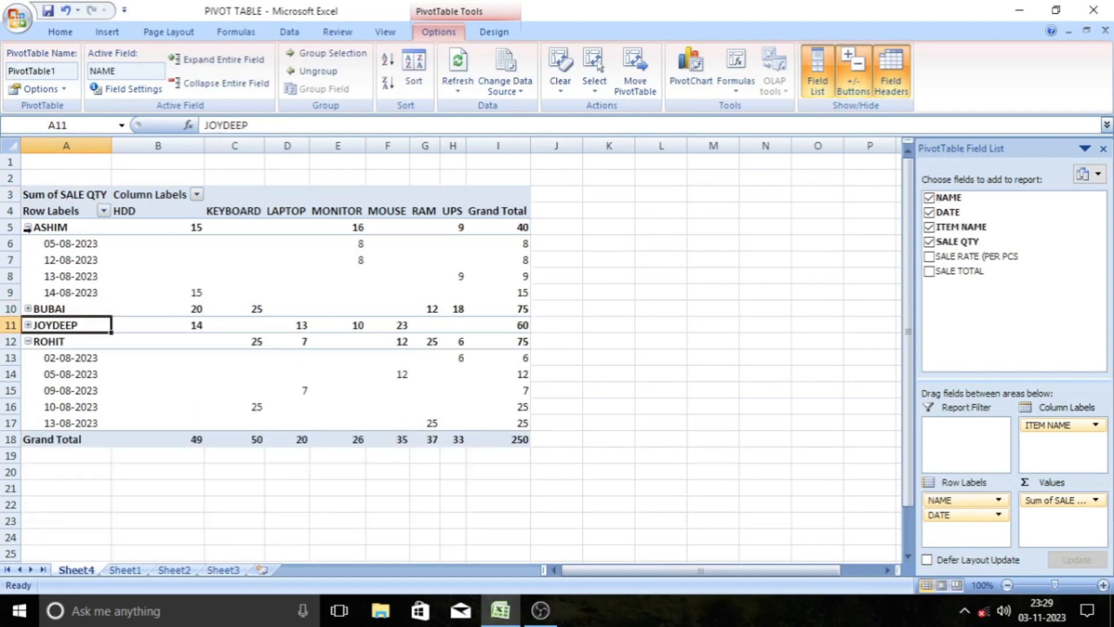
left_click(27, 228)
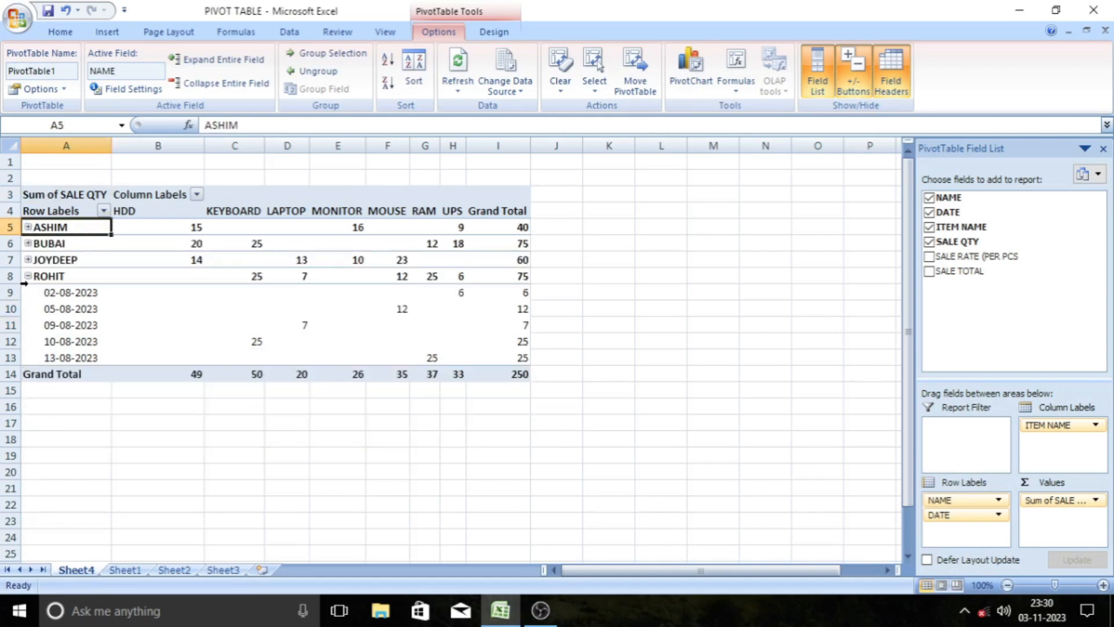
left_click(27, 276)
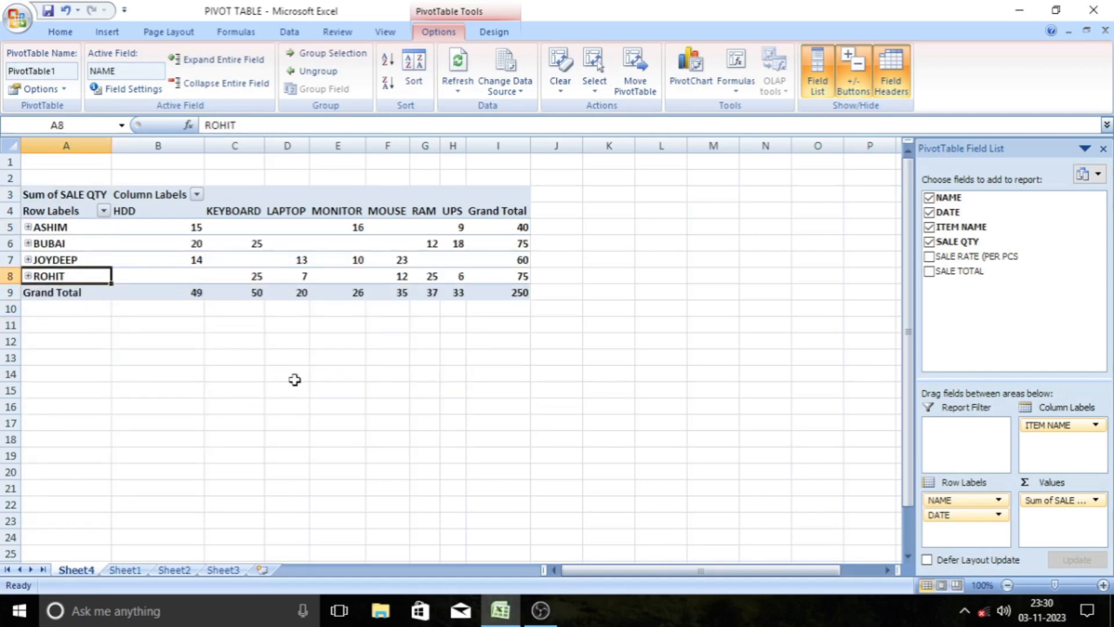